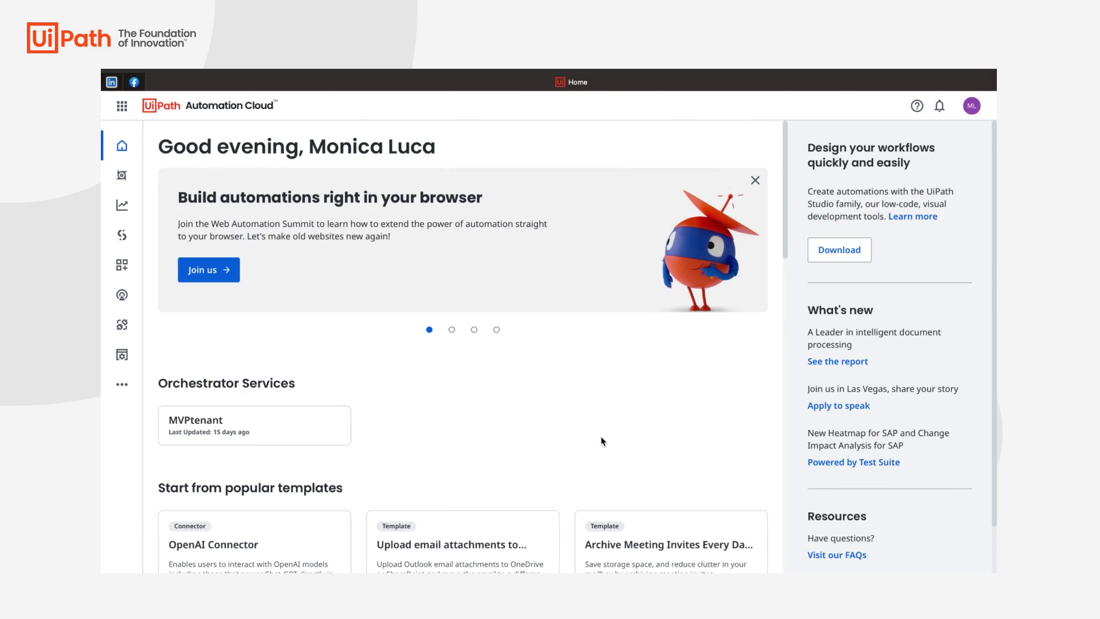
# - From the other-products menu, open Document Understanding's Framework REST API documentation
pyautogui.click(127, 389)
pyautogui.click(200, 369)
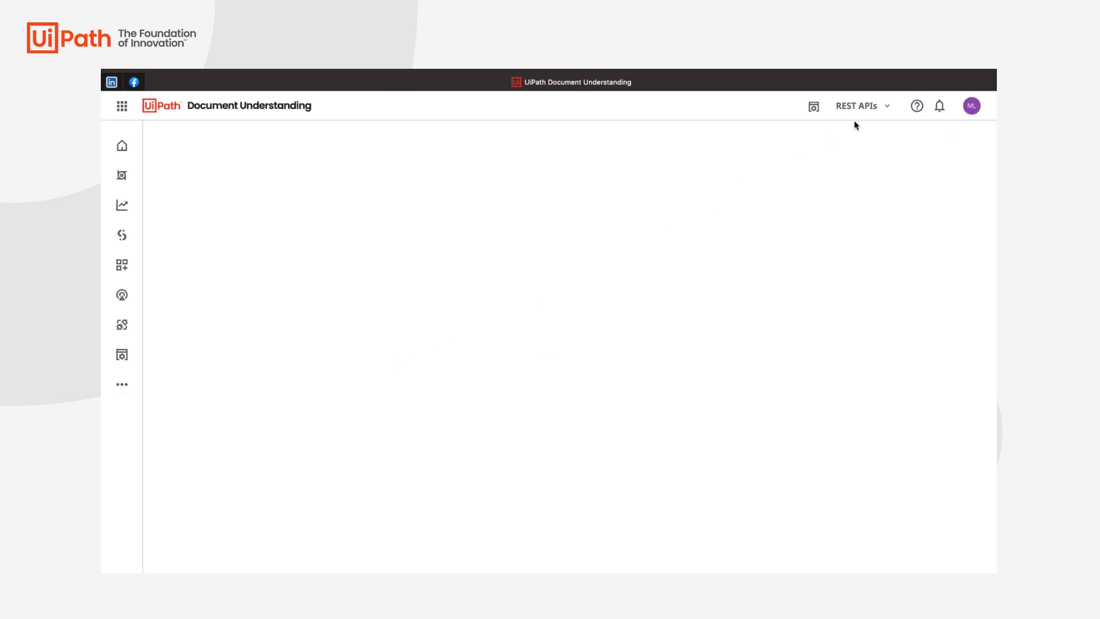
pyautogui.click(857, 107)
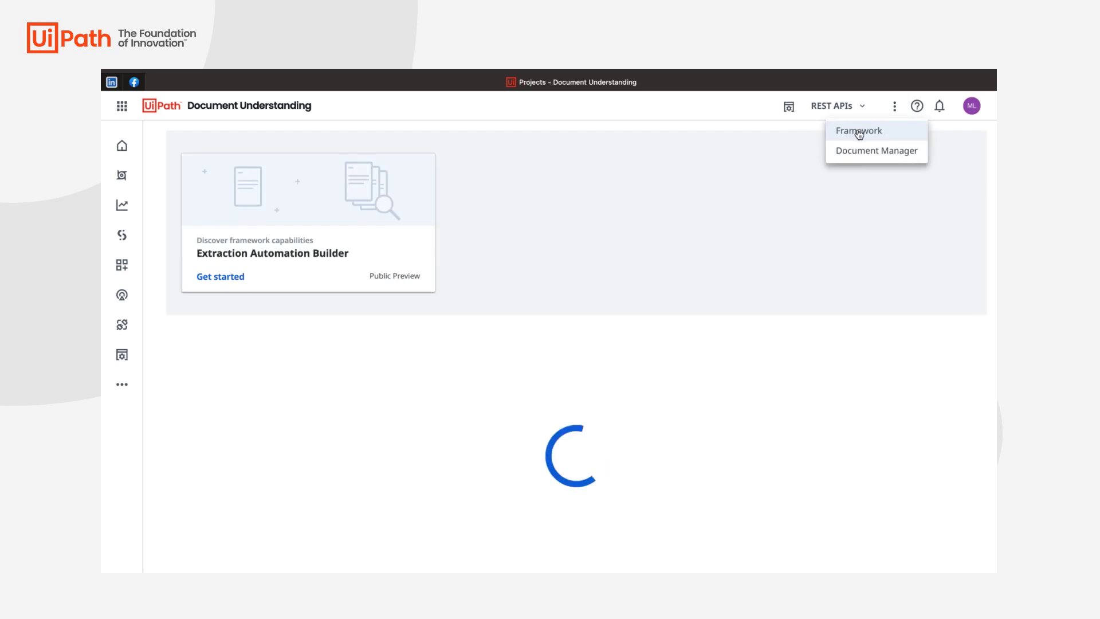
pyautogui.click(859, 132)
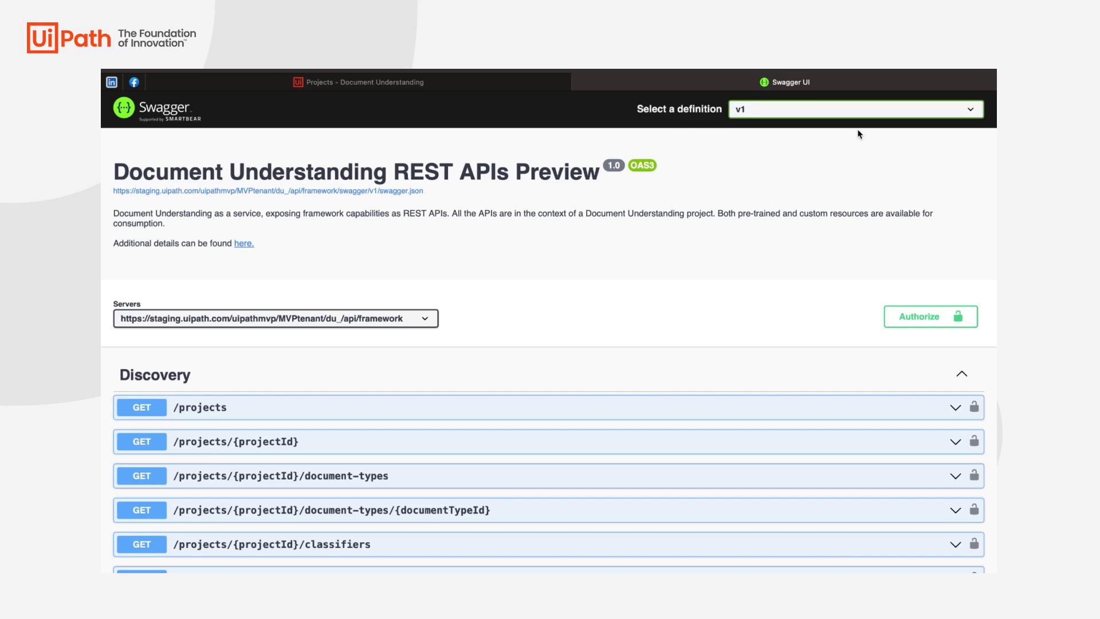
pyautogui.scroll(-1, 659, 280)
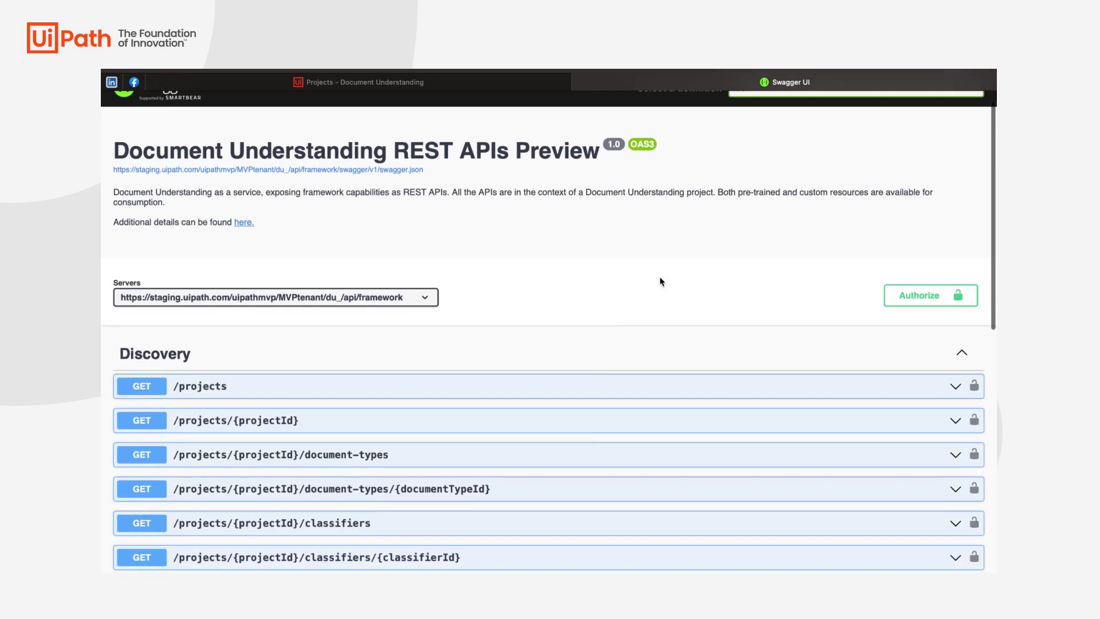
pyautogui.scroll(-3, 659, 281)
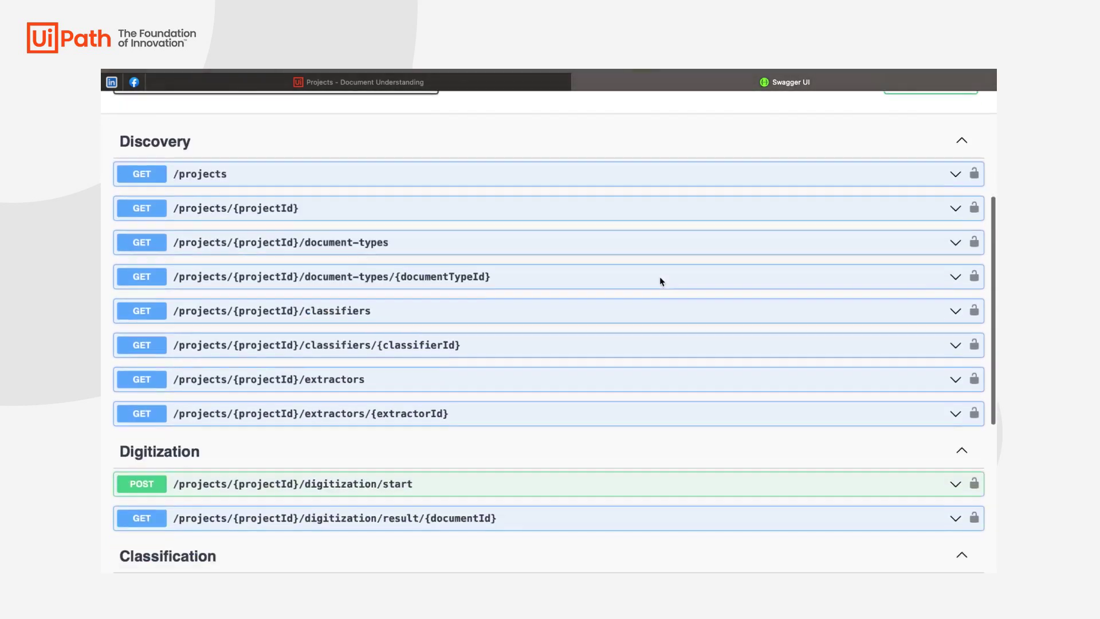
pyautogui.scroll(-1, 660, 283)
pyautogui.scroll(-2, 660, 282)
pyautogui.scroll(4, 660, 281)
pyautogui.scroll(3, 660, 280)
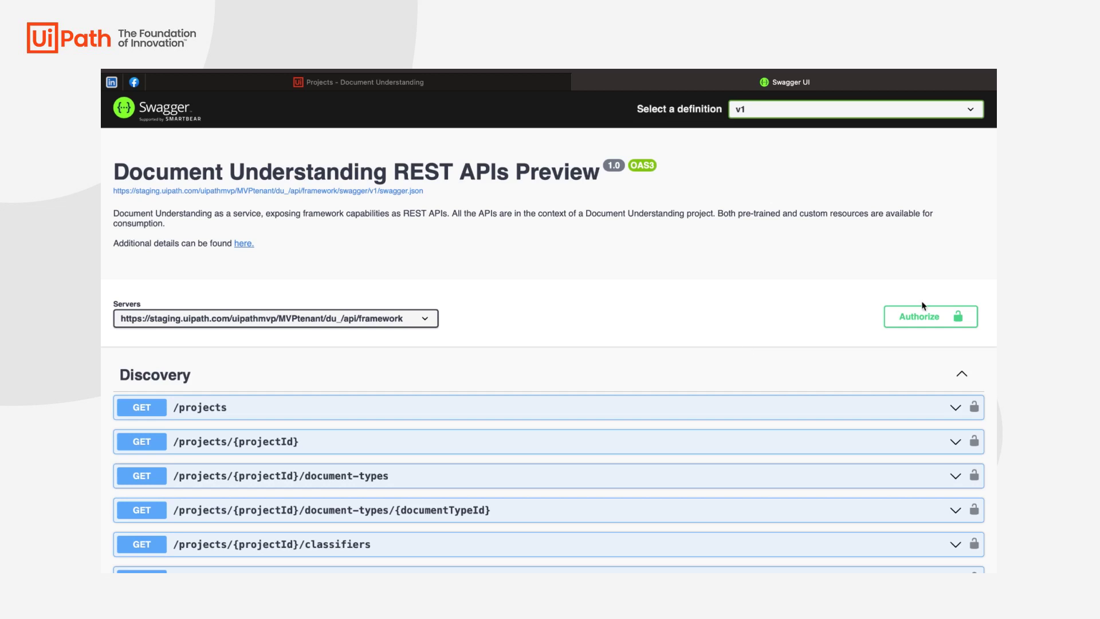
# - Authorize Swagger UI with the saved OAuth2 client ID and secret, then close the dialog
pyautogui.click(920, 316)
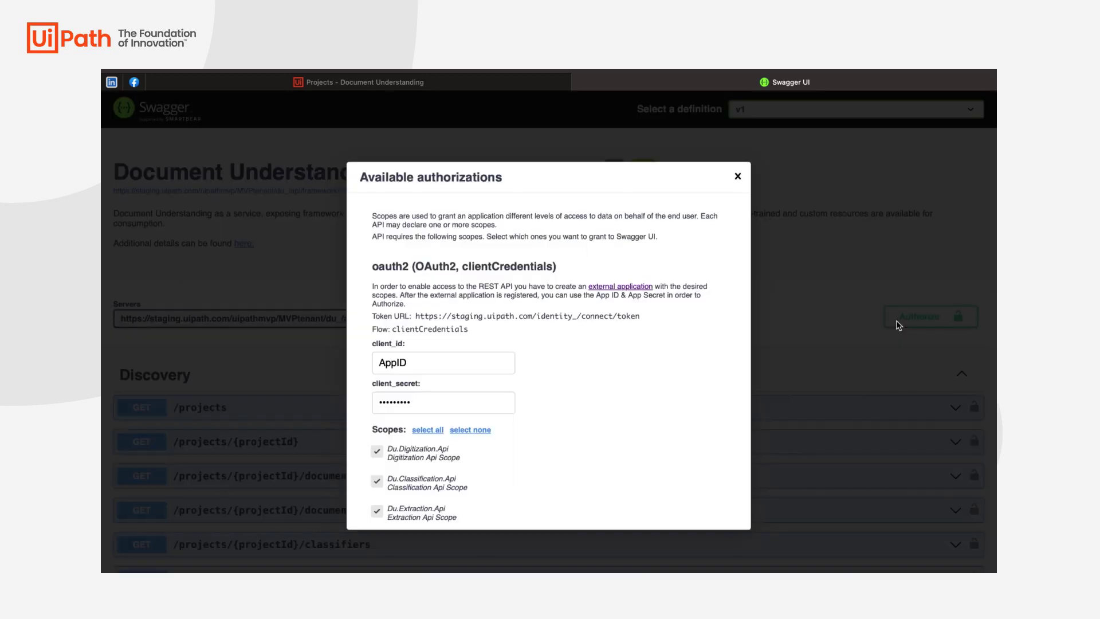
pyautogui.doubleClick(428, 363)
pyautogui.press('BackSpace')
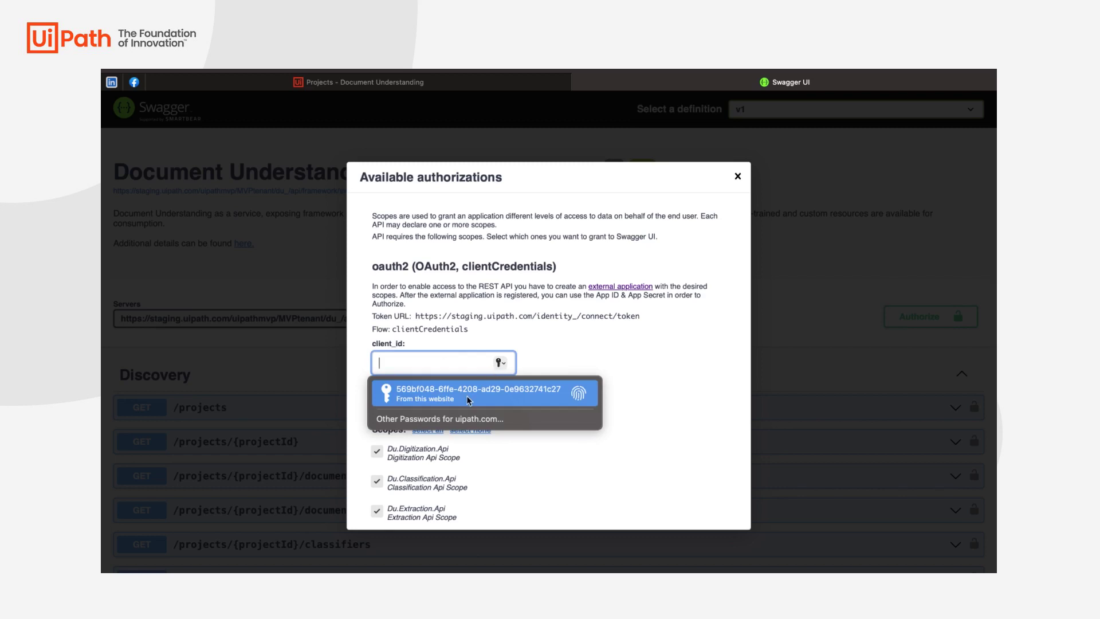
pyautogui.click(467, 395)
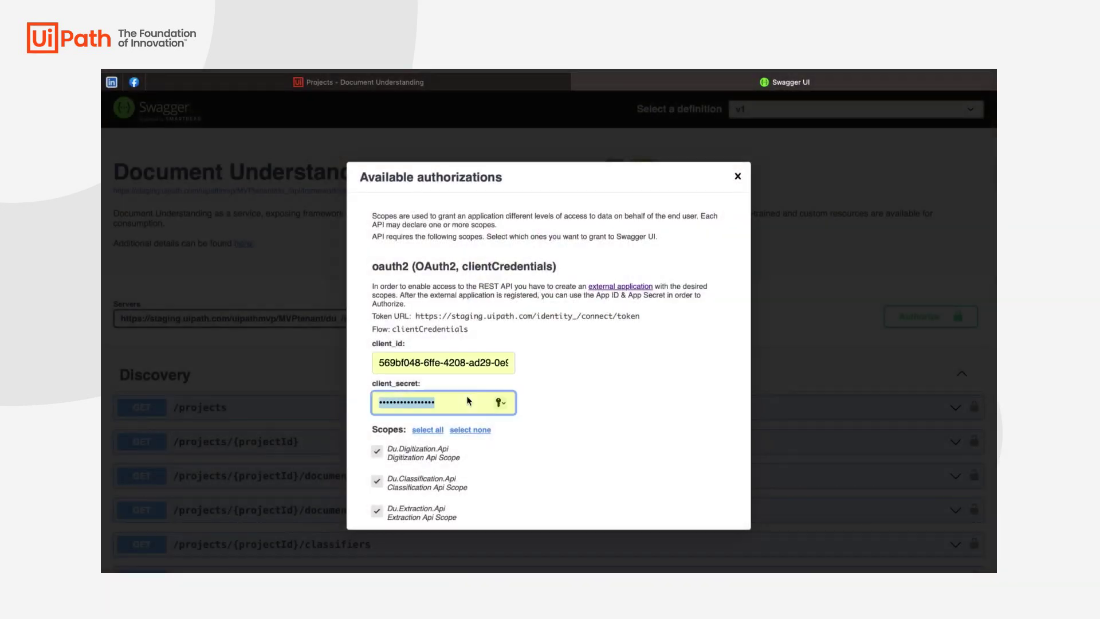
pyautogui.scroll(-3, 467, 395)
pyautogui.click(504, 496)
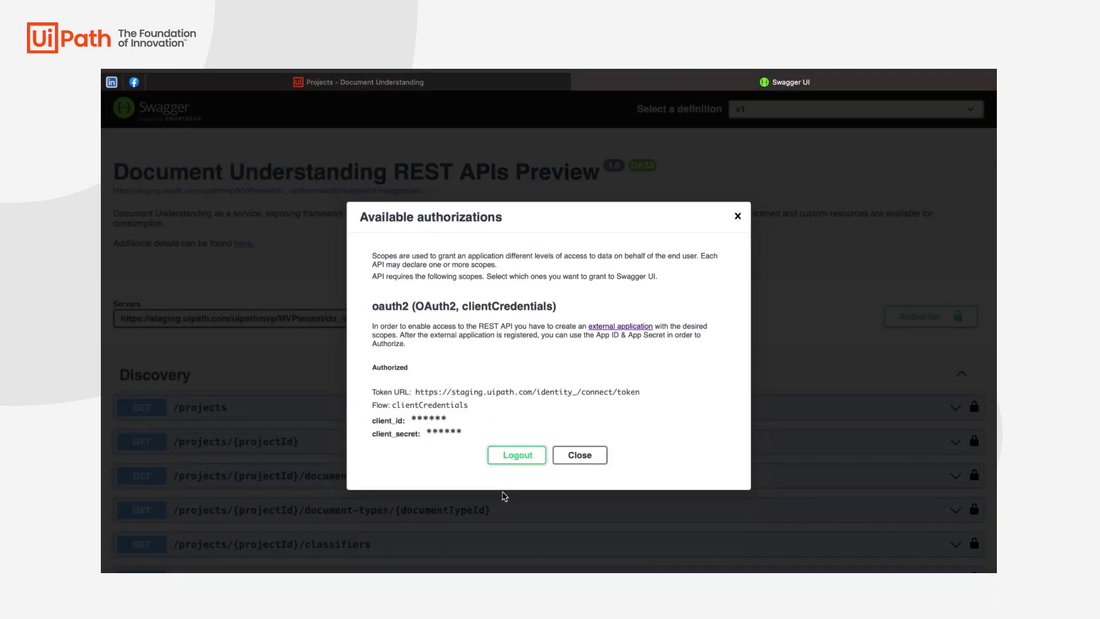
pyautogui.click(738, 215)
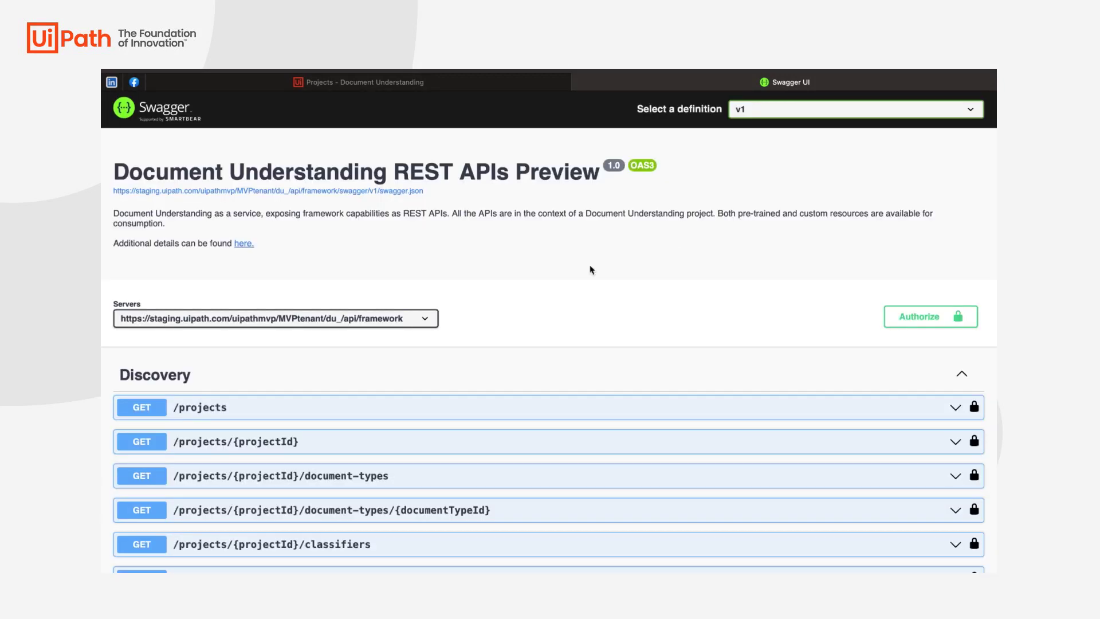
pyautogui.scroll(-4, 521, 298)
pyautogui.scroll(-3, 521, 297)
pyautogui.scroll(-2, 521, 297)
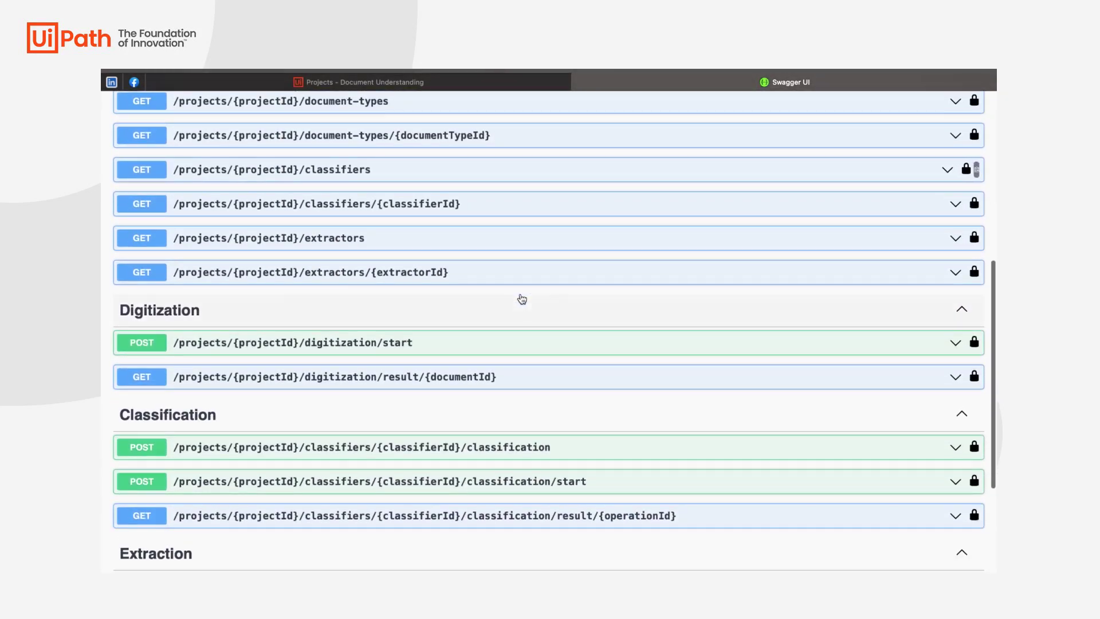
pyautogui.scroll(-1, 491, 307)
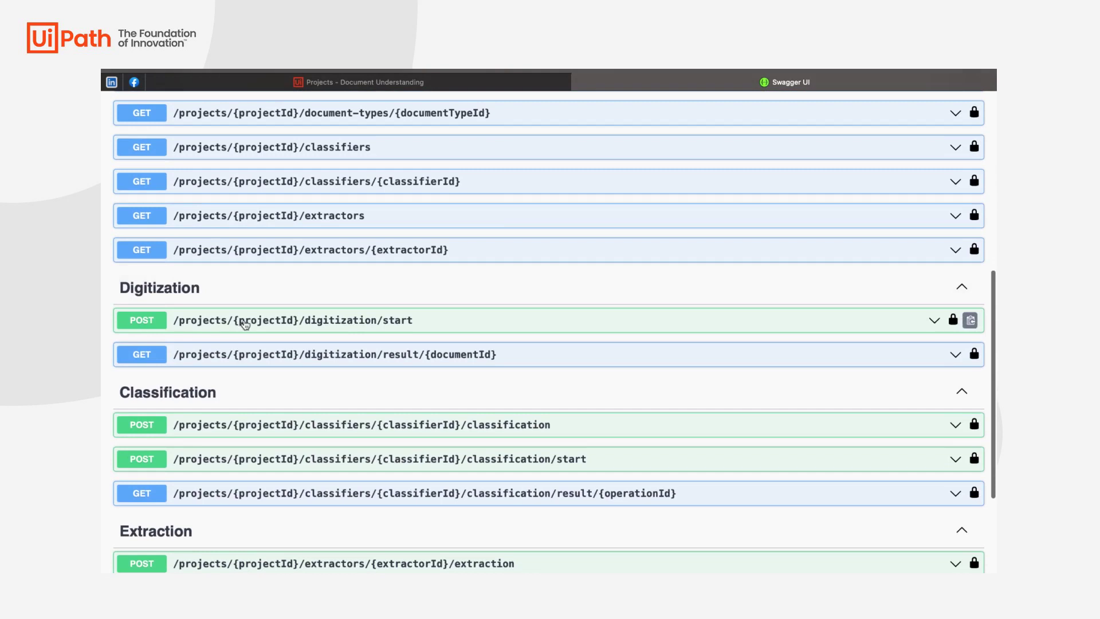
# - Run POST digitization/start on passport sample.jpeg and copy the returned documentId
pyautogui.click(262, 322)
pyautogui.scroll(-3, 344, 318)
pyautogui.click(925, 275)
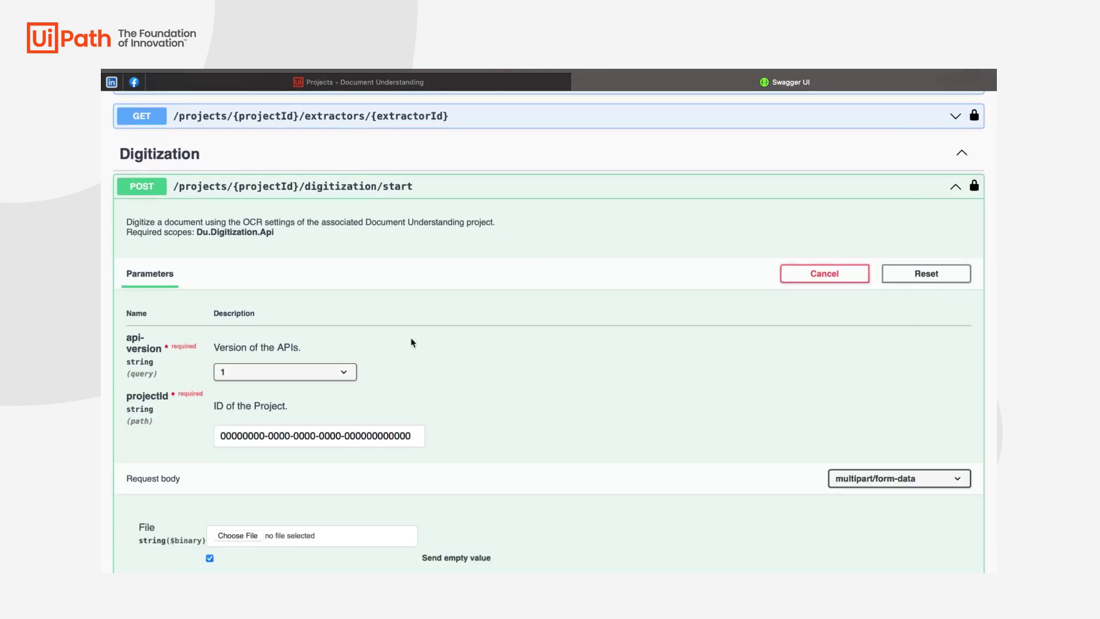
pyautogui.scroll(-2, 393, 362)
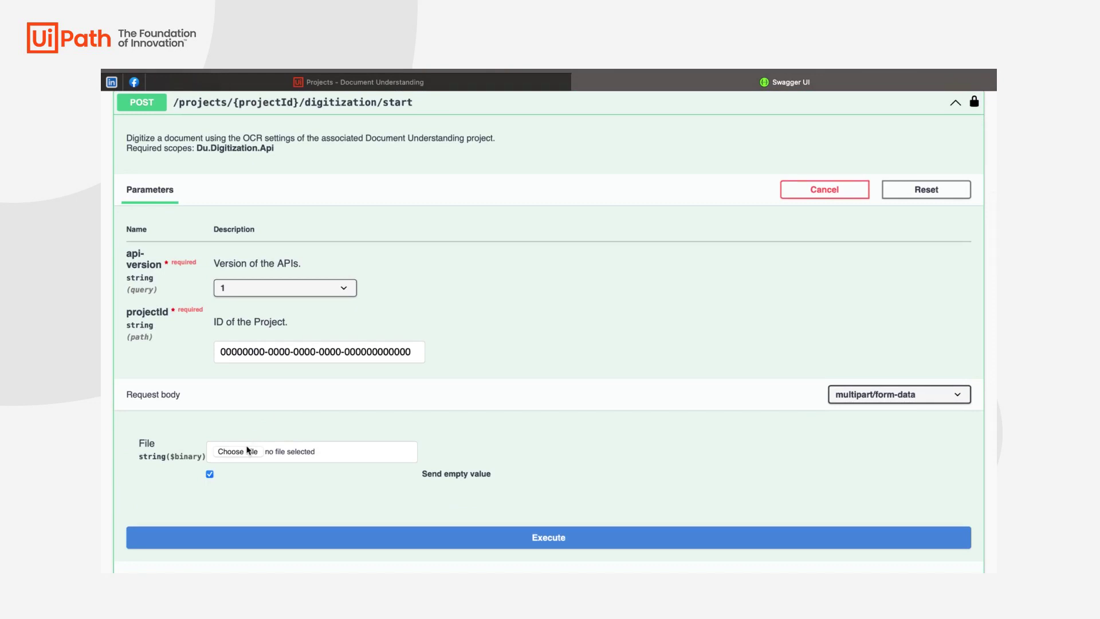
pyautogui.click(238, 451)
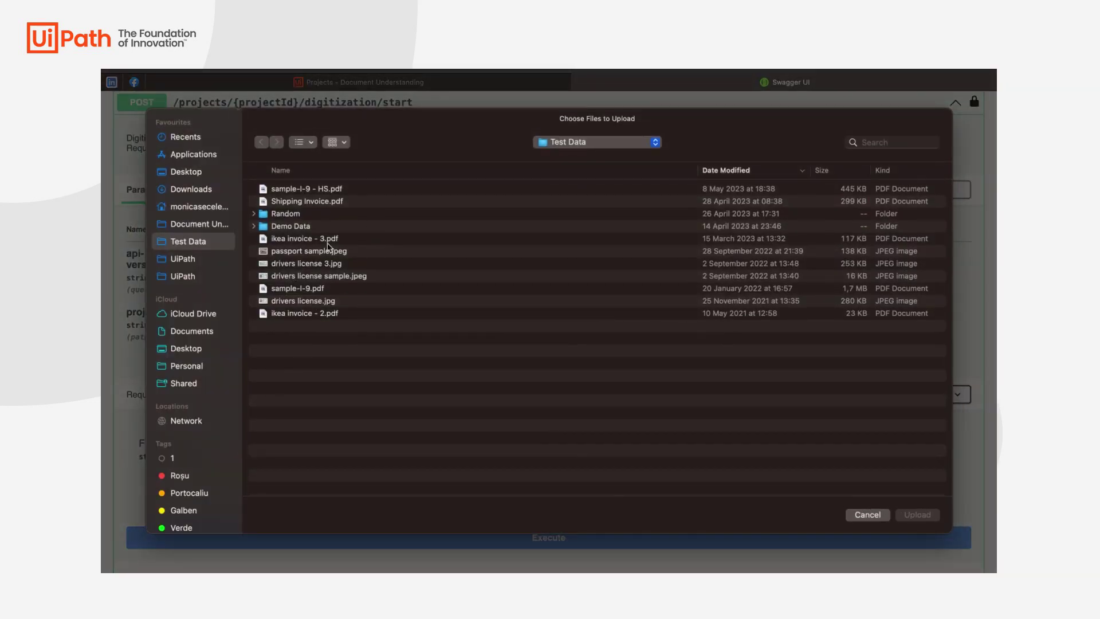
pyautogui.click(329, 251)
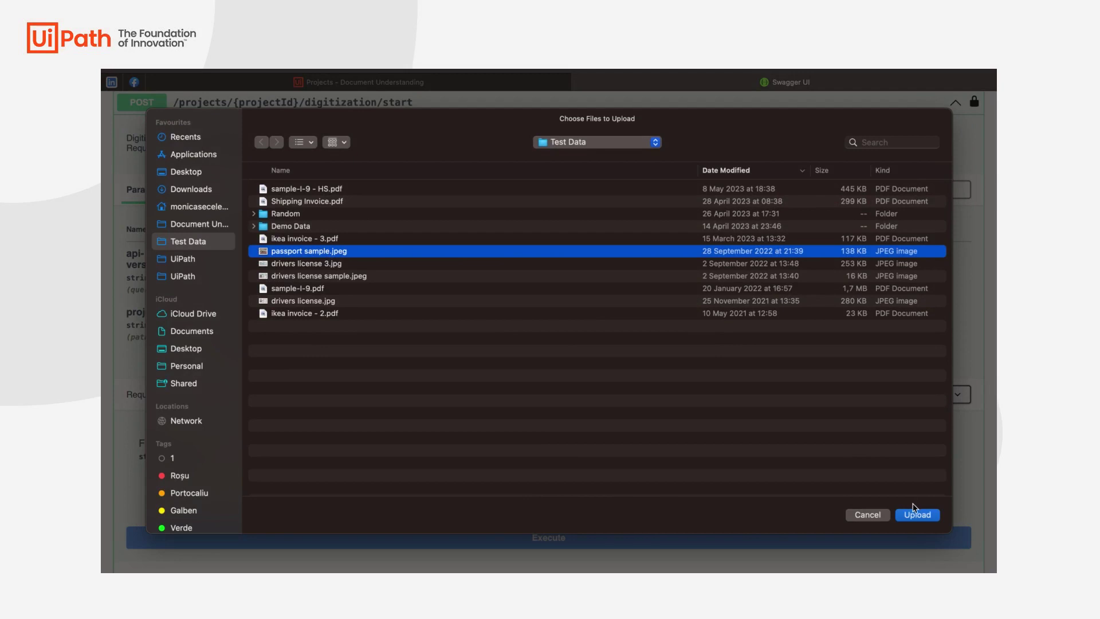
pyautogui.click(915, 514)
pyautogui.scroll(-3, 602, 464)
pyautogui.click(547, 431)
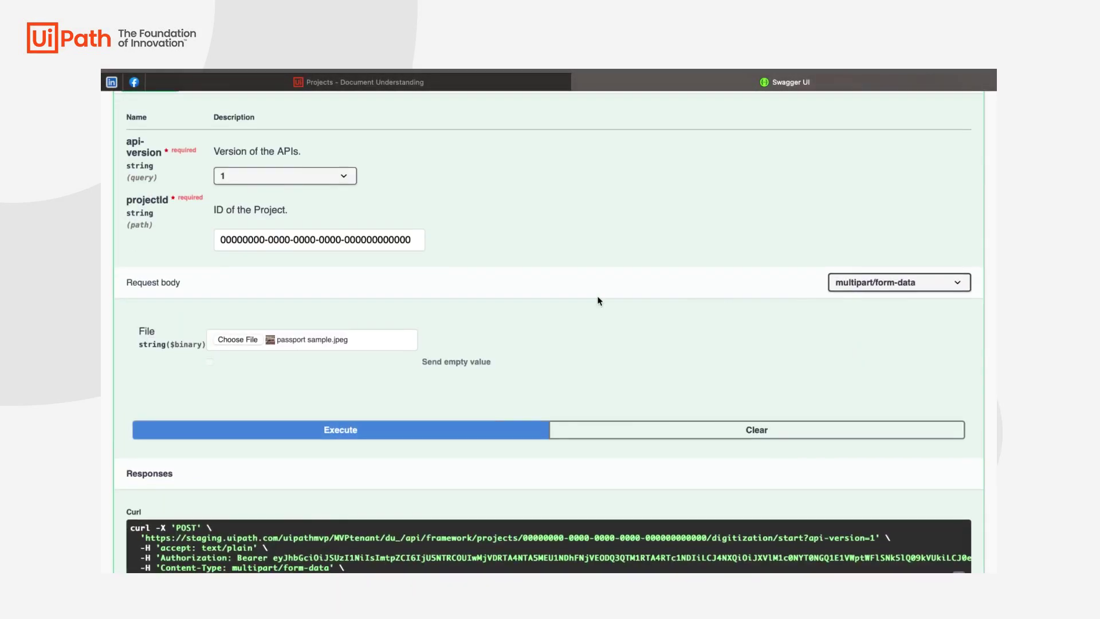
pyautogui.scroll(-5, 598, 299)
pyautogui.scroll(-1, 259, 296)
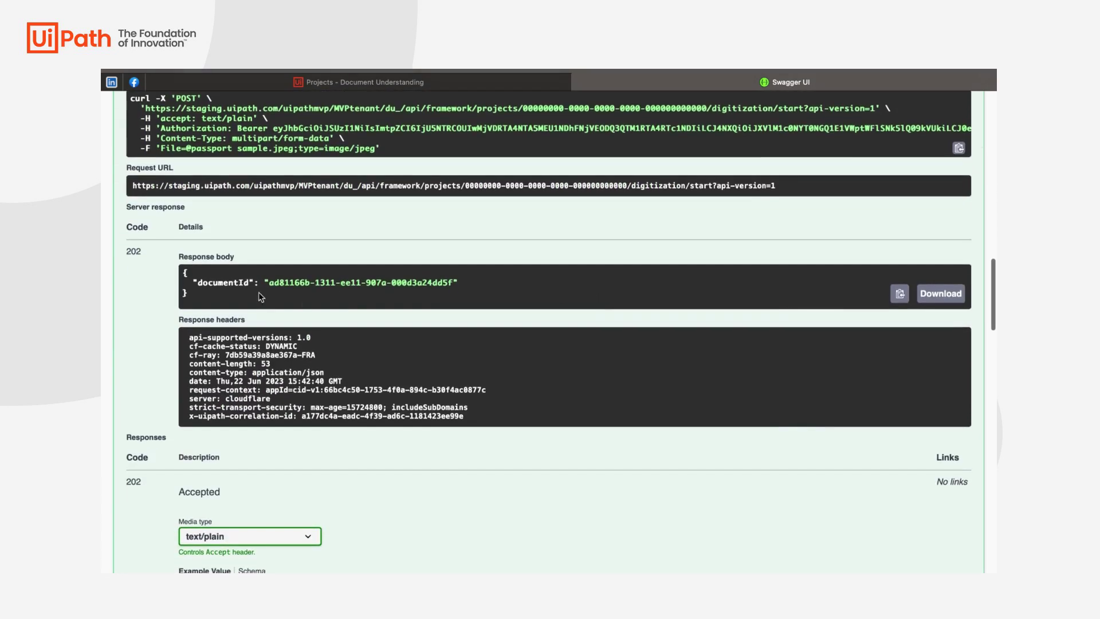
pyautogui.moveTo(268, 283); pyautogui.dragTo(450, 285)
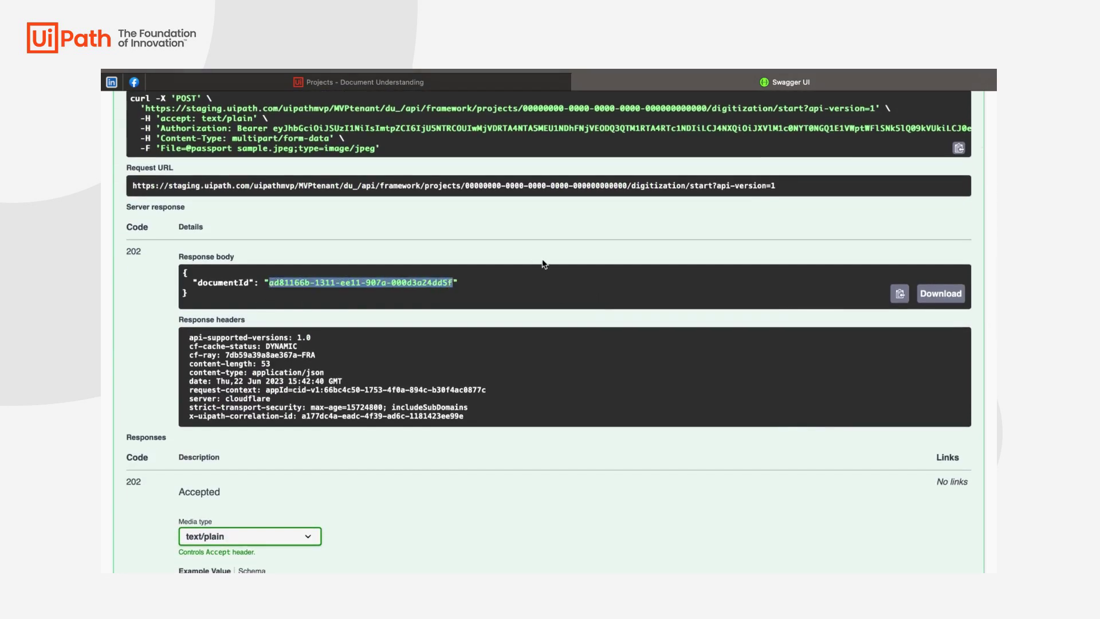
pyautogui.scroll(3, 542, 264)
pyautogui.scroll(3, 542, 264)
pyautogui.scroll(3, 542, 263)
pyautogui.scroll(2, 542, 264)
pyautogui.scroll(2, 542, 264)
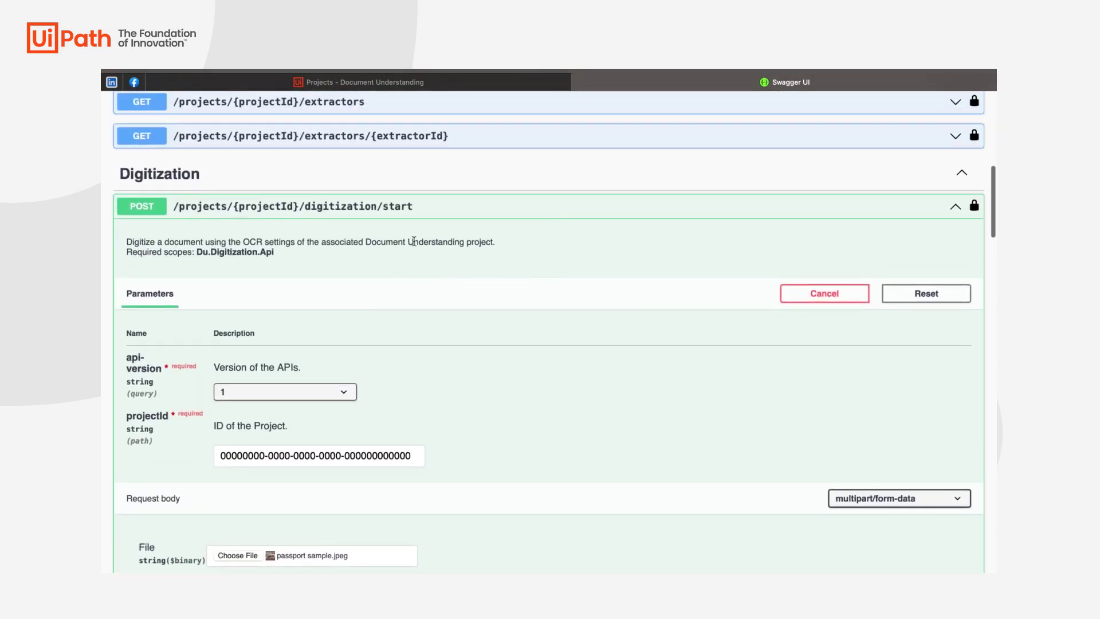
# - Prepare a classification request with the copied document ID pasted into its body
pyautogui.click(411, 205)
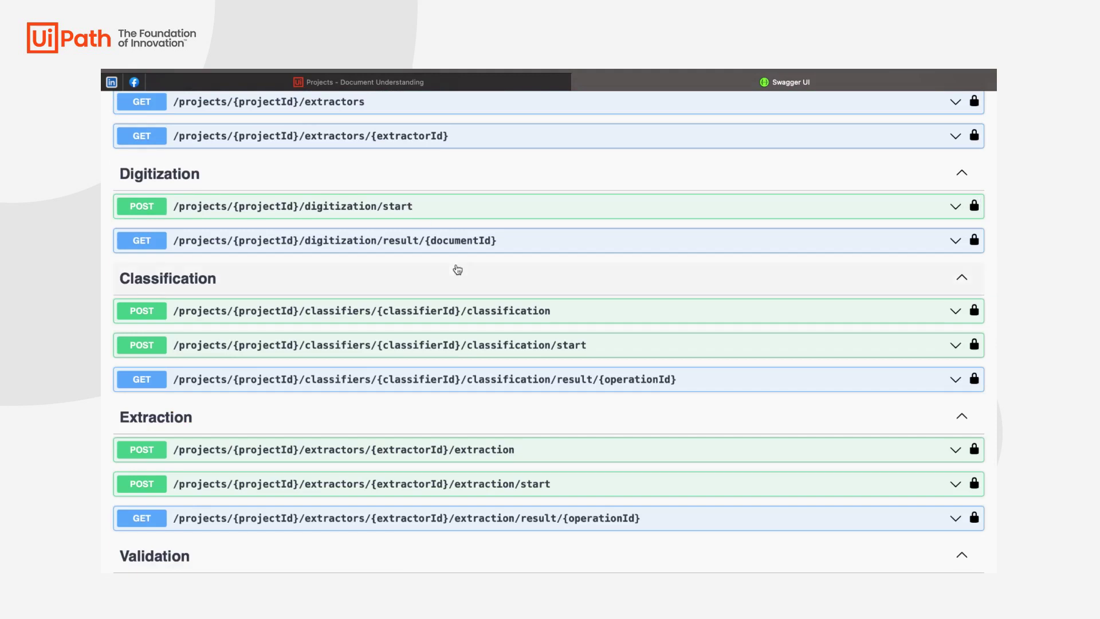
pyautogui.scroll(-1, 457, 270)
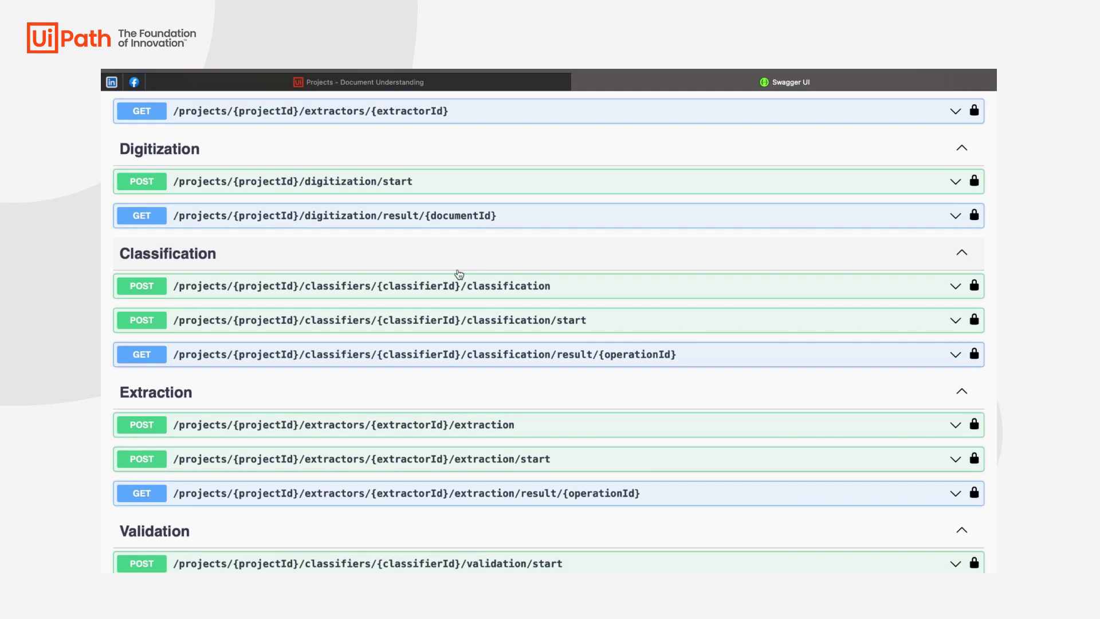
pyautogui.click(451, 286)
pyautogui.scroll(-3, 452, 293)
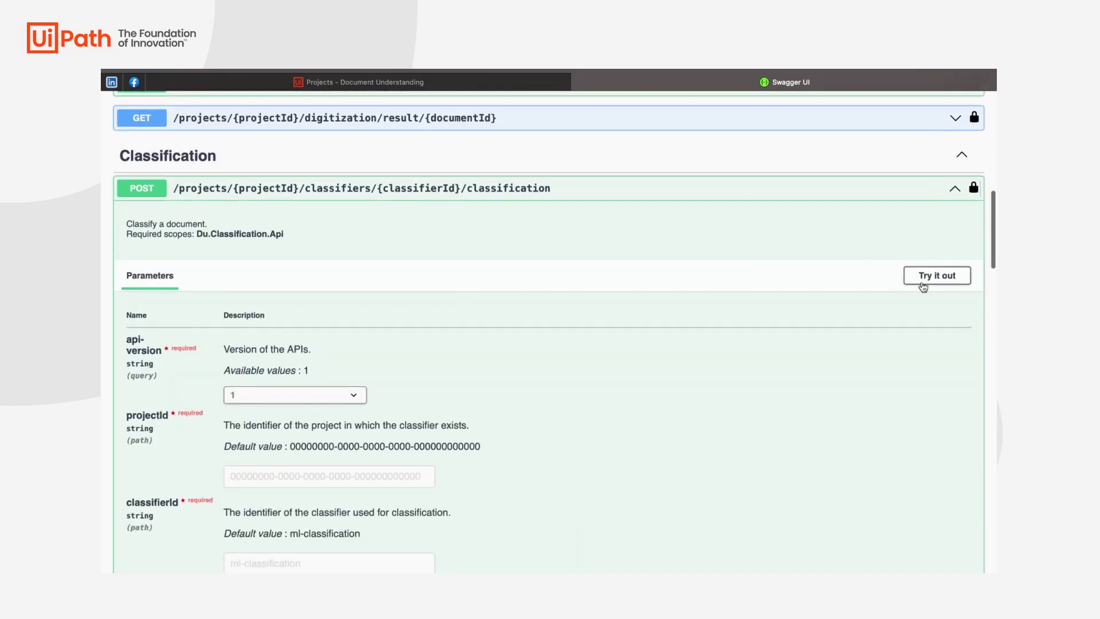
pyautogui.click(928, 284)
pyautogui.scroll(-1, 727, 358)
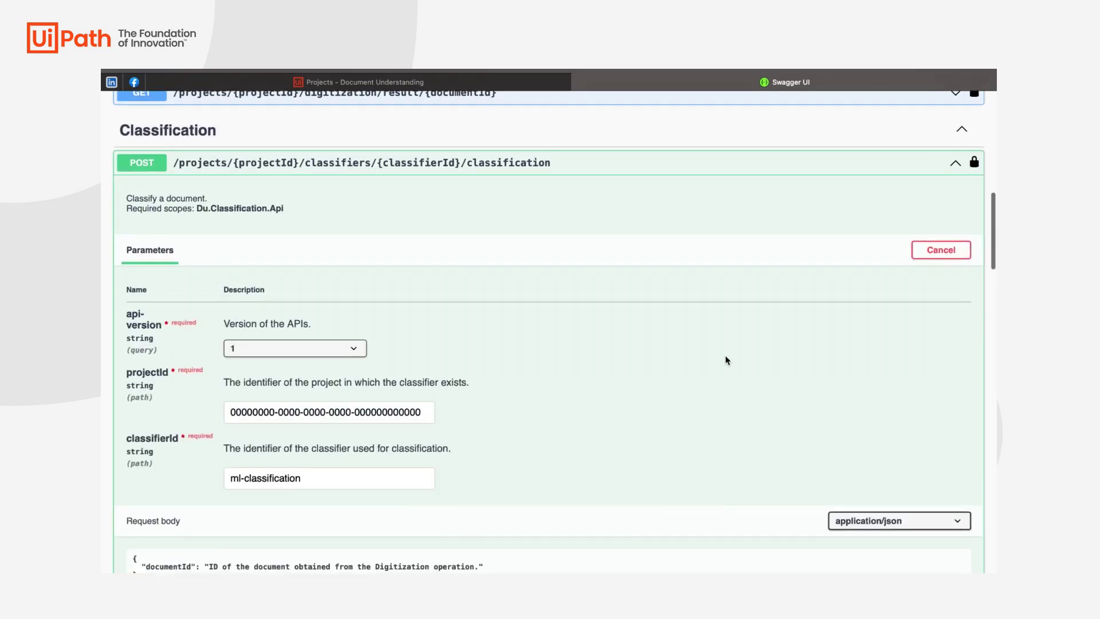
pyautogui.scroll(-5, 726, 360)
pyautogui.scroll(-2, 723, 360)
pyautogui.scroll(-1, 638, 388)
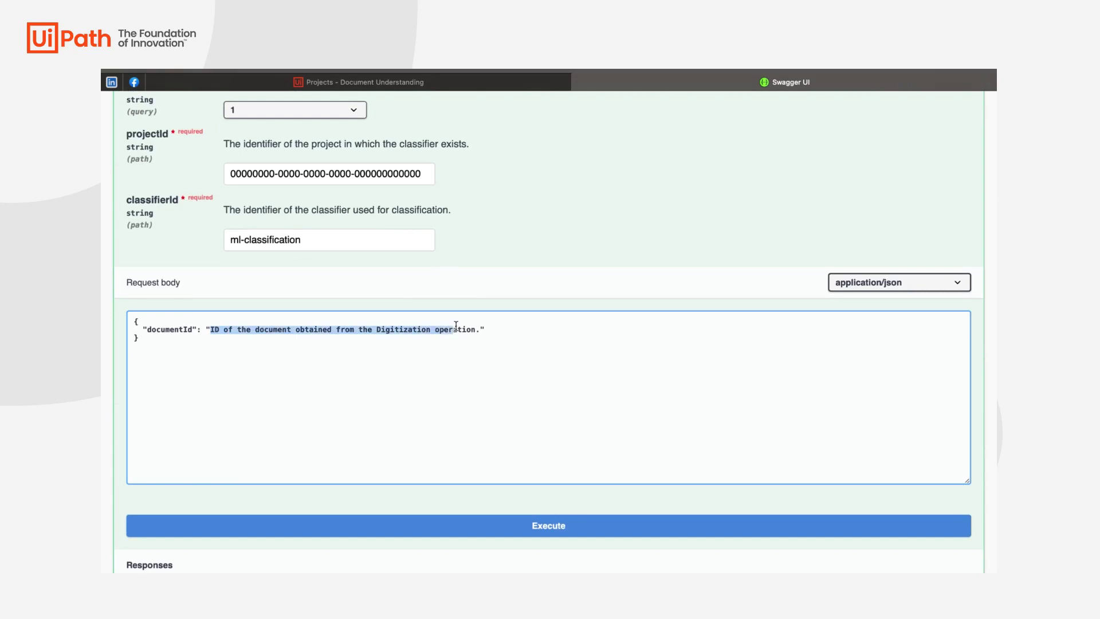
pyautogui.moveTo(465, 324); pyautogui.dragTo(478, 330)
pyautogui.hotkey('ctrl', 'v')
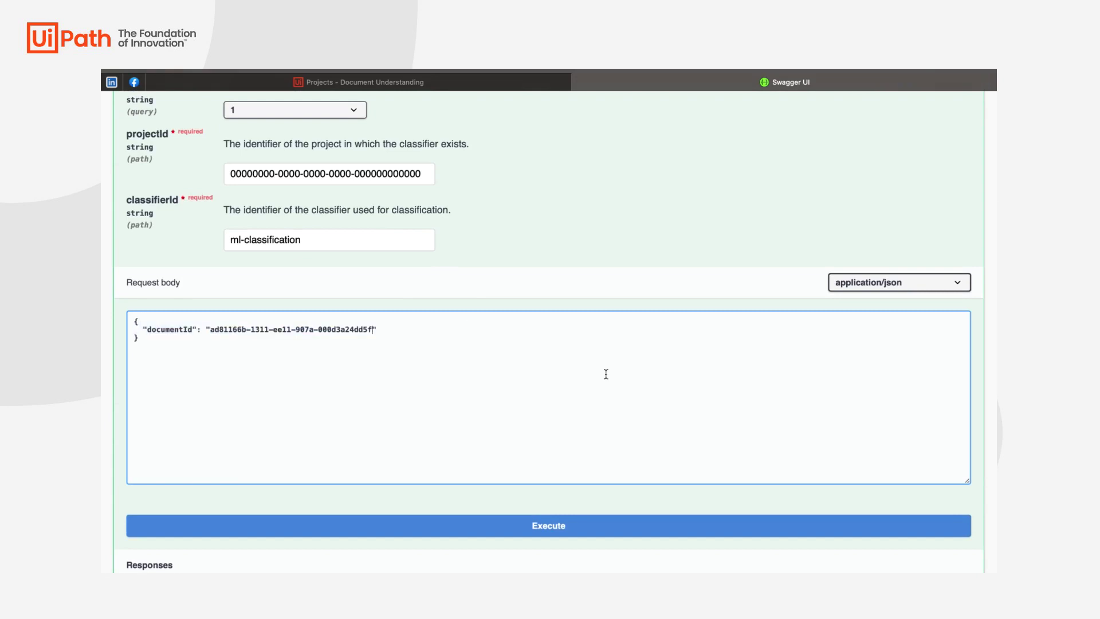
pyautogui.scroll(-1, 602, 378)
# - Run the classification and confirm DocumentTypeId passports with about 0.98 confidence
pyautogui.click(531, 497)
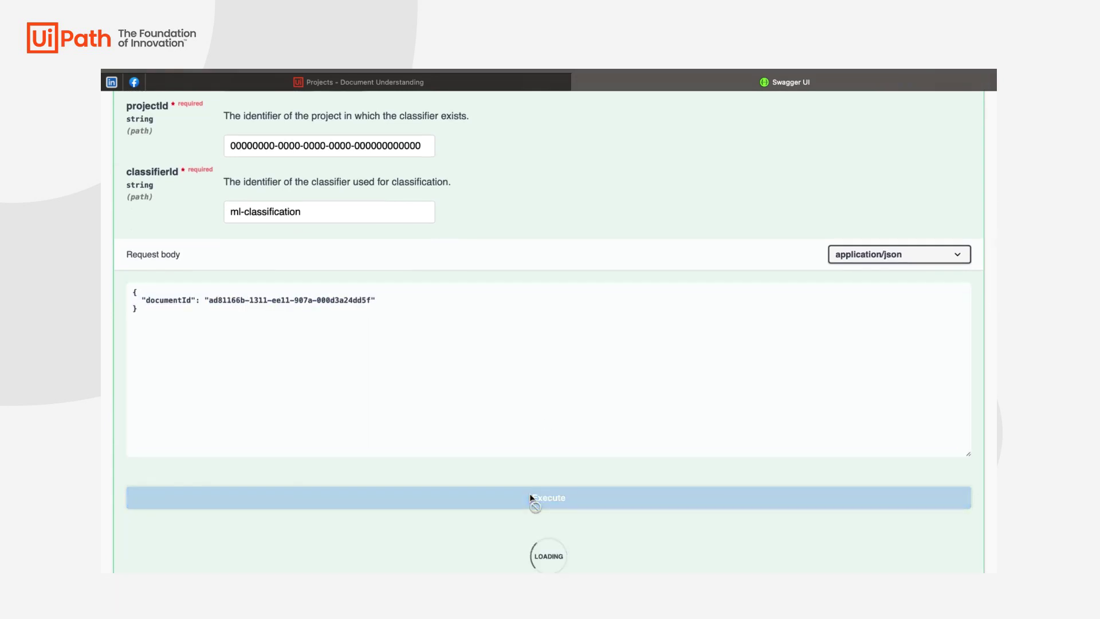
pyautogui.scroll(-5, 564, 433)
pyautogui.scroll(-3, 564, 434)
pyautogui.moveTo(201, 310); pyautogui.dragTo(369, 311)
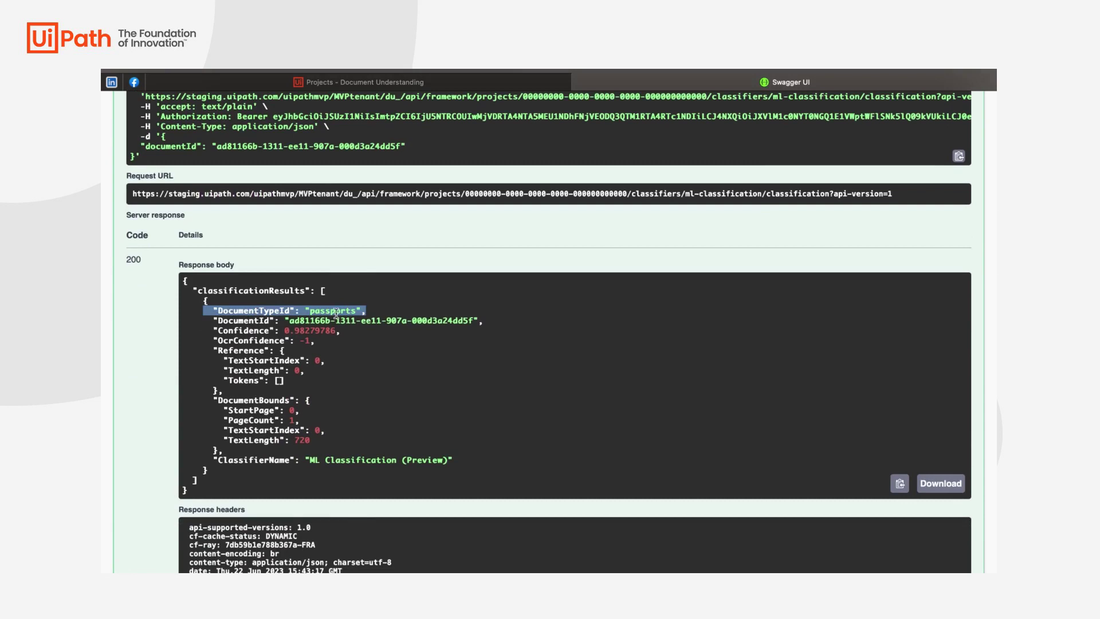
pyautogui.moveTo(202, 330); pyautogui.dragTo(377, 332)
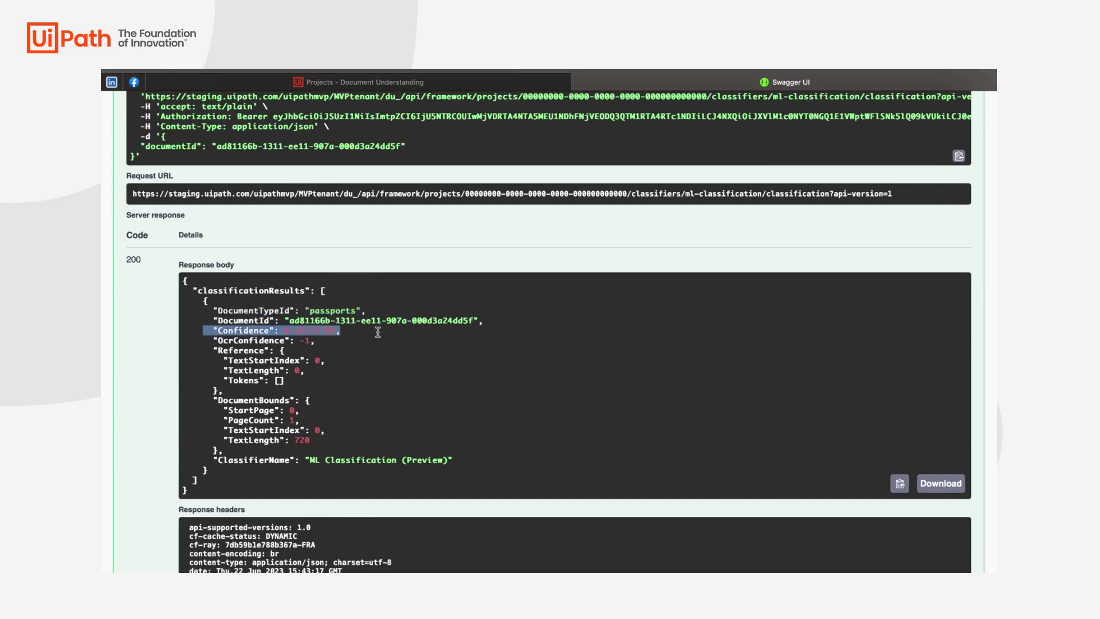
pyautogui.click(378, 332)
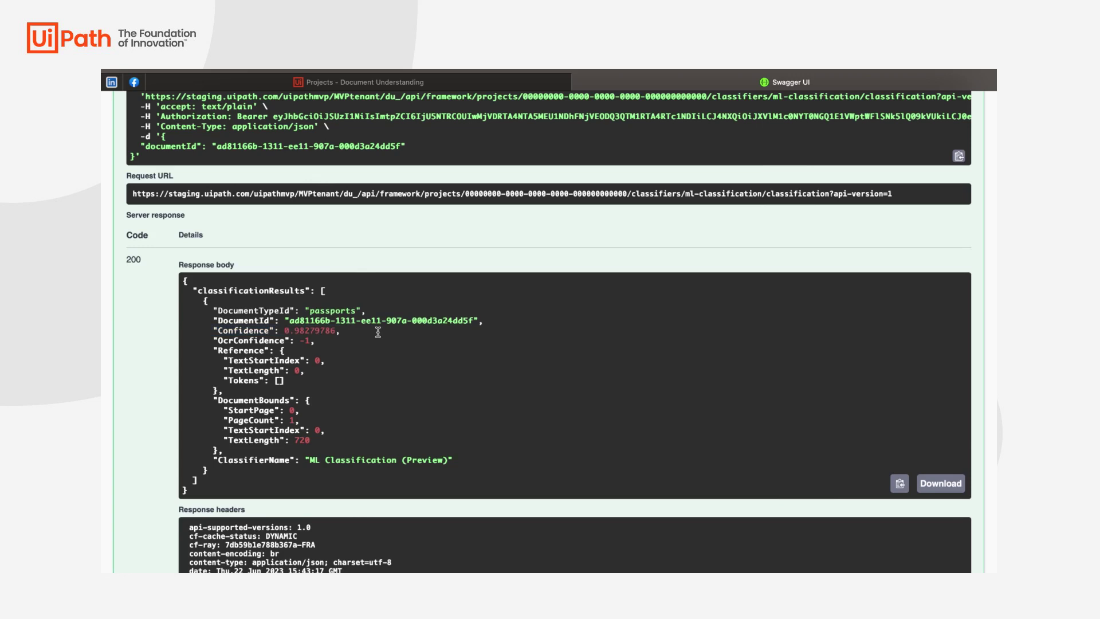
pyautogui.scroll(5, 377, 332)
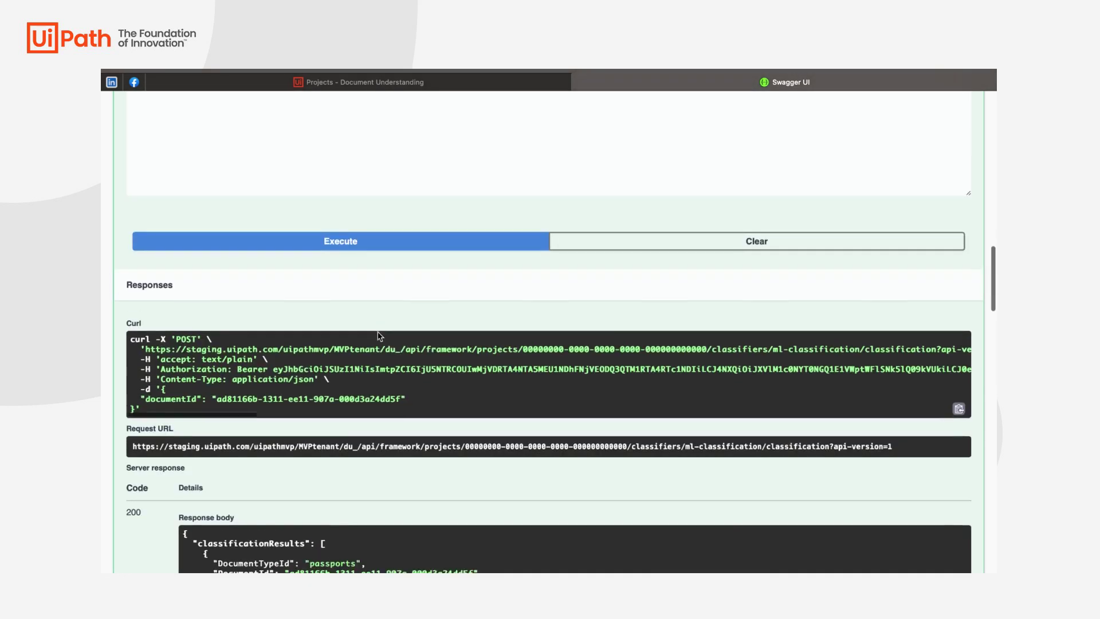
pyautogui.scroll(5, 379, 336)
pyautogui.scroll(5, 379, 336)
pyautogui.scroll(4, 430, 301)
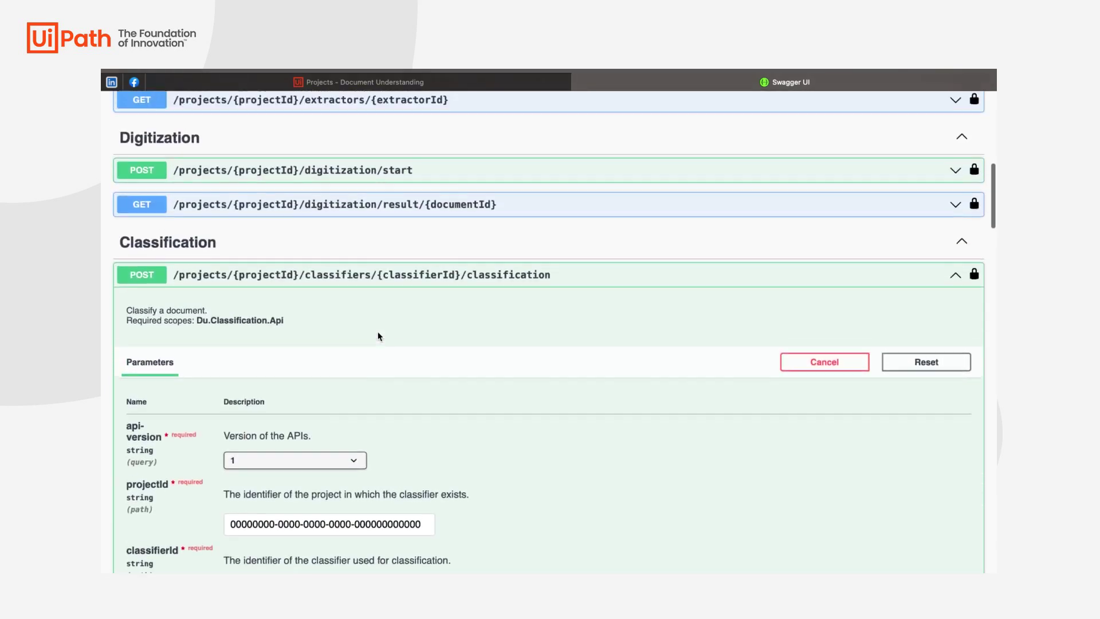
# - Run GET /projects/{projectId}/extractors to list the project's available extractors
pyautogui.click(462, 276)
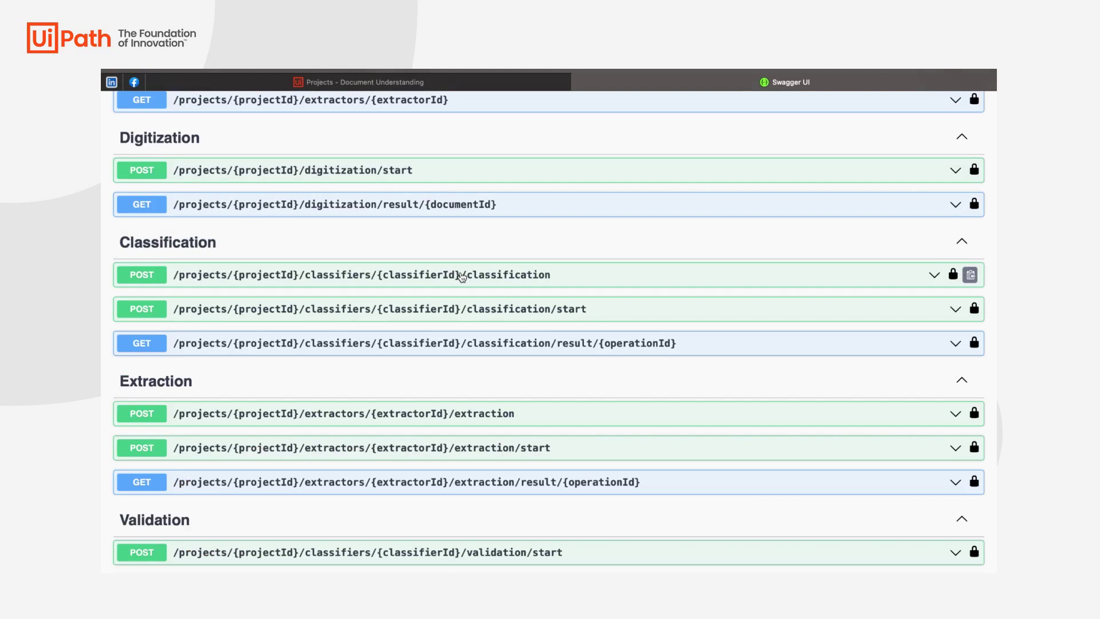
pyautogui.scroll(2, 460, 277)
pyautogui.scroll(2, 459, 278)
pyautogui.scroll(1, 417, 253)
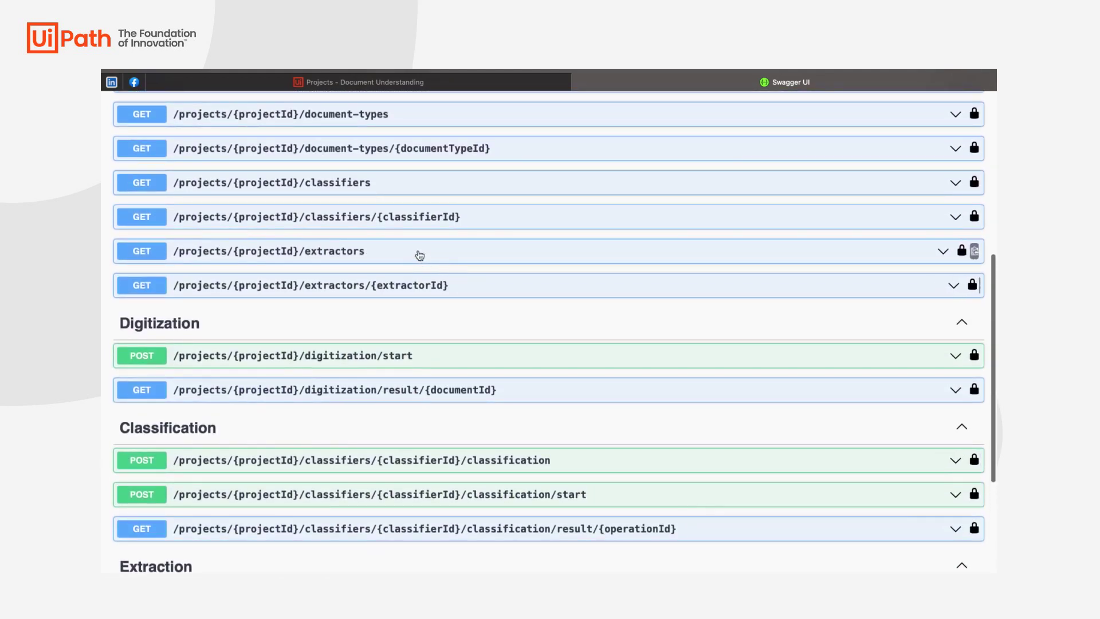
pyautogui.click(419, 252)
pyautogui.click(924, 342)
pyautogui.scroll(-3, 747, 389)
pyautogui.click(567, 275)
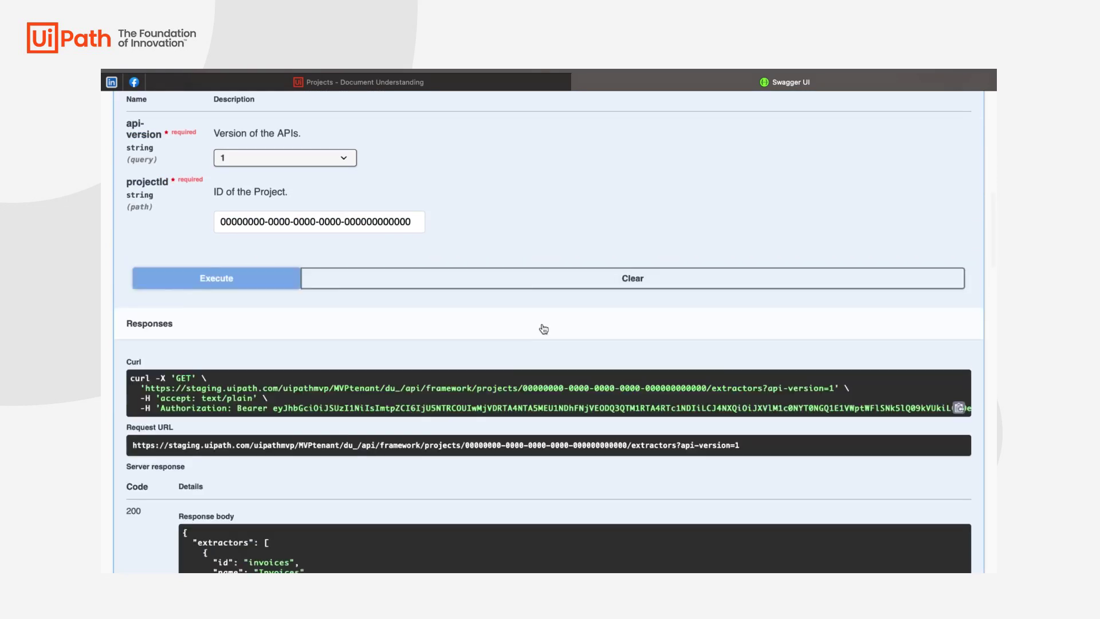
pyautogui.scroll(-1, 539, 336)
pyautogui.scroll(-3, 539, 333)
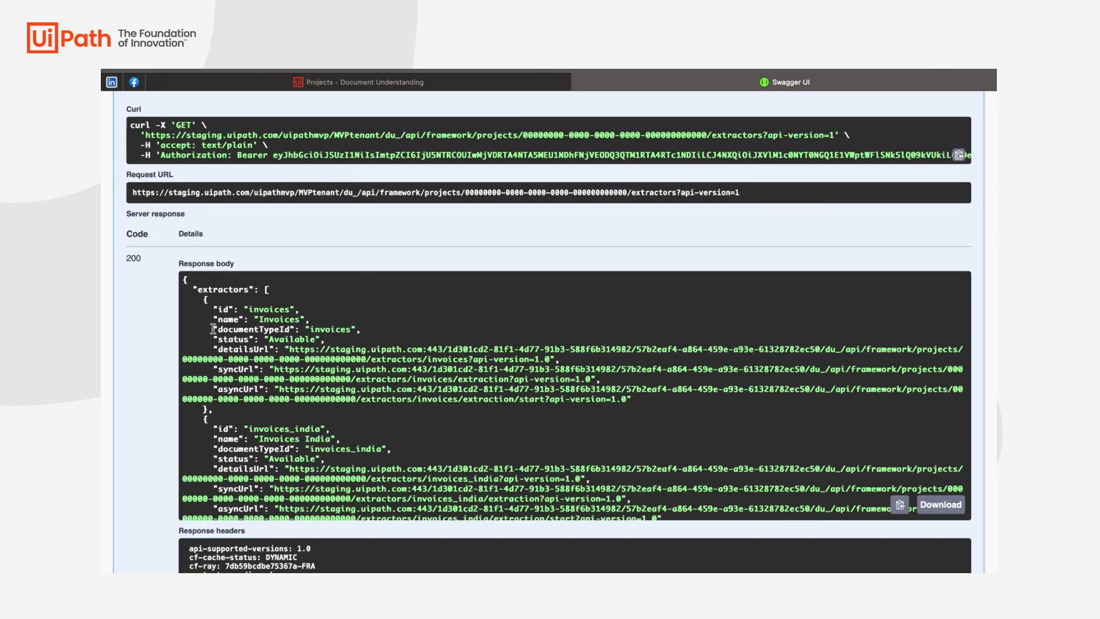
# - Find the passports document type and extractor id in the response, past the invoices entry
pyautogui.moveTo(211, 327)
pyautogui.mouseDown()
pyautogui.moveTo(364, 328)
pyautogui.moveTo(349, 329)
pyautogui.mouseUp()
pyautogui.scroll(-5, 357, 345)
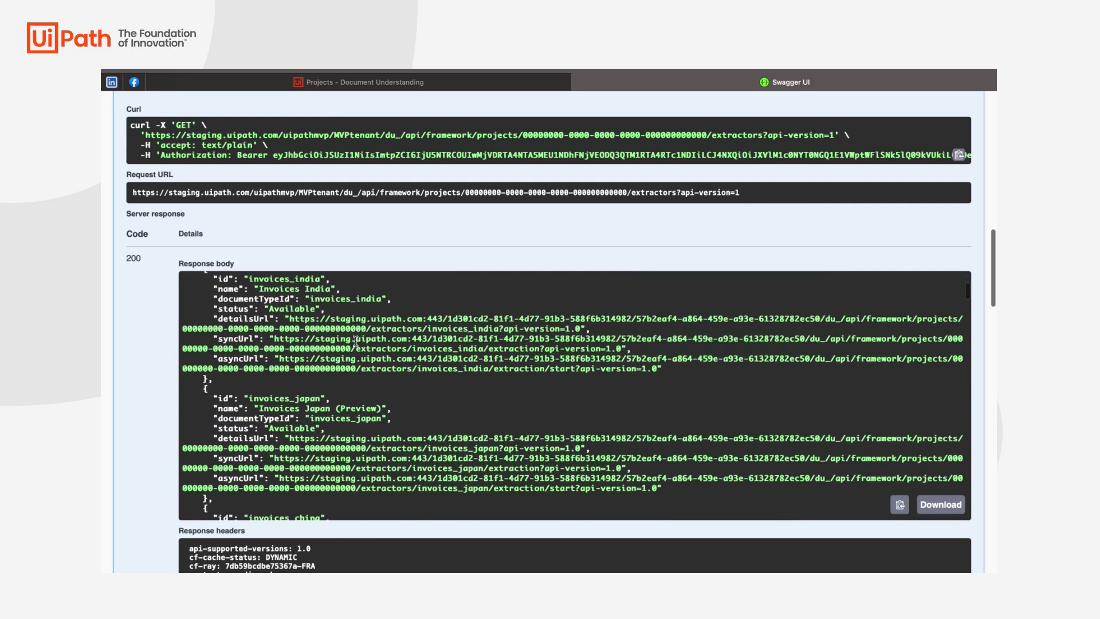
pyautogui.scroll(-3, 356, 341)
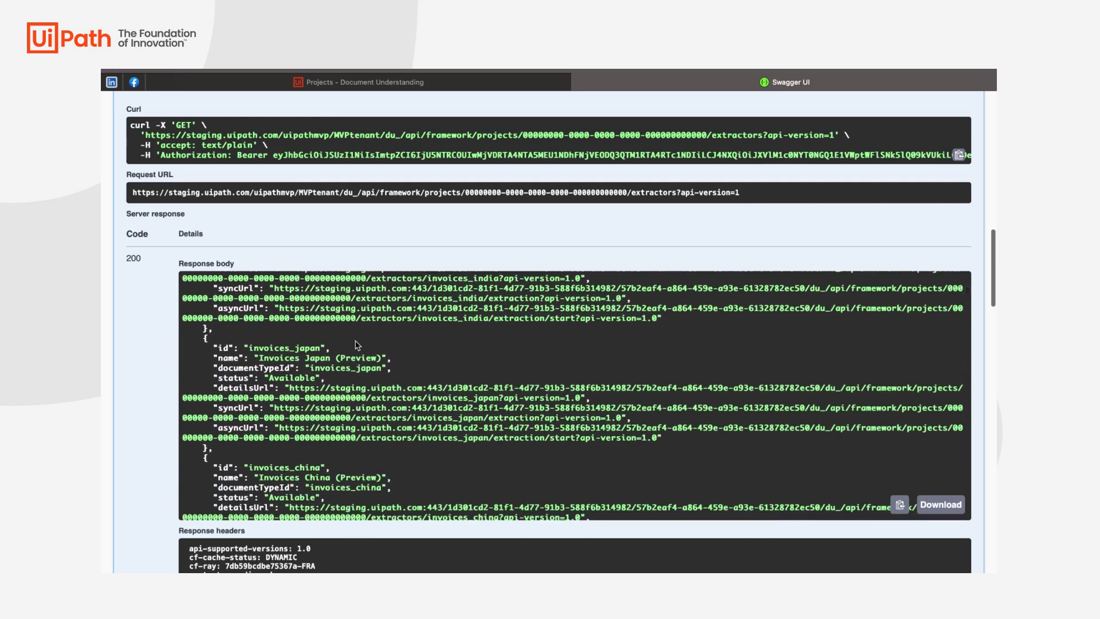
pyautogui.scroll(-2, 356, 345)
pyautogui.scroll(-2, 356, 344)
pyautogui.scroll(-1, 356, 344)
pyautogui.scroll(-1, 356, 344)
pyautogui.scroll(-2, 356, 344)
pyautogui.scroll(-2, 356, 344)
pyautogui.scroll(-2, 356, 345)
pyautogui.scroll(-1, 356, 341)
pyautogui.scroll(-2, 356, 342)
pyautogui.scroll(-2, 356, 342)
pyautogui.scroll(-2, 355, 345)
pyautogui.scroll(-1, 356, 344)
pyautogui.scroll(-1, 356, 344)
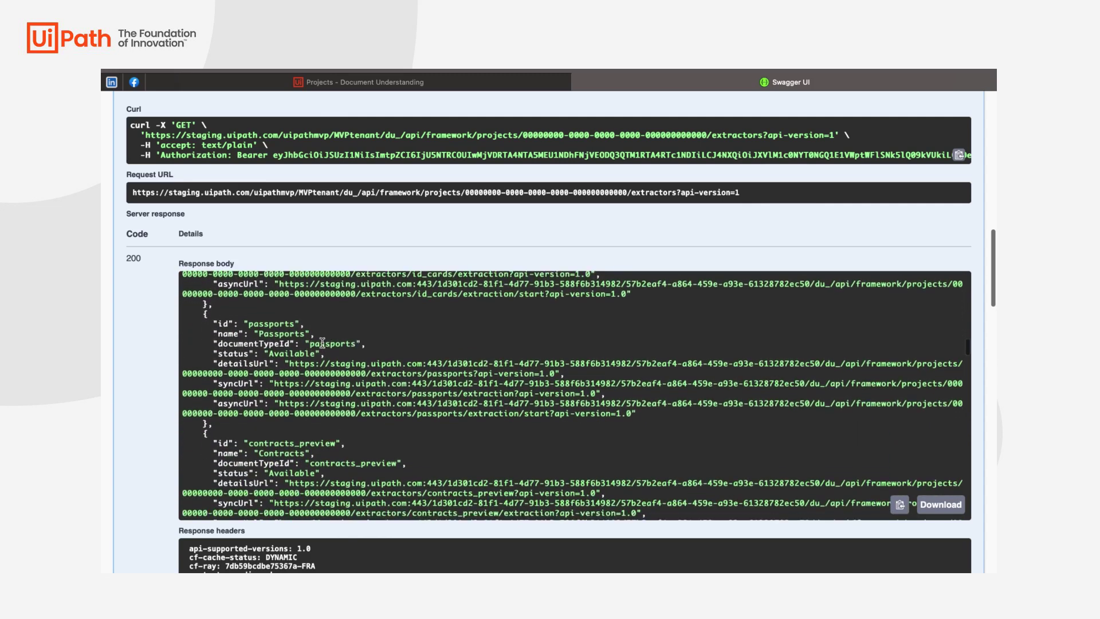
pyautogui.moveTo(213, 343); pyautogui.dragTo(372, 344)
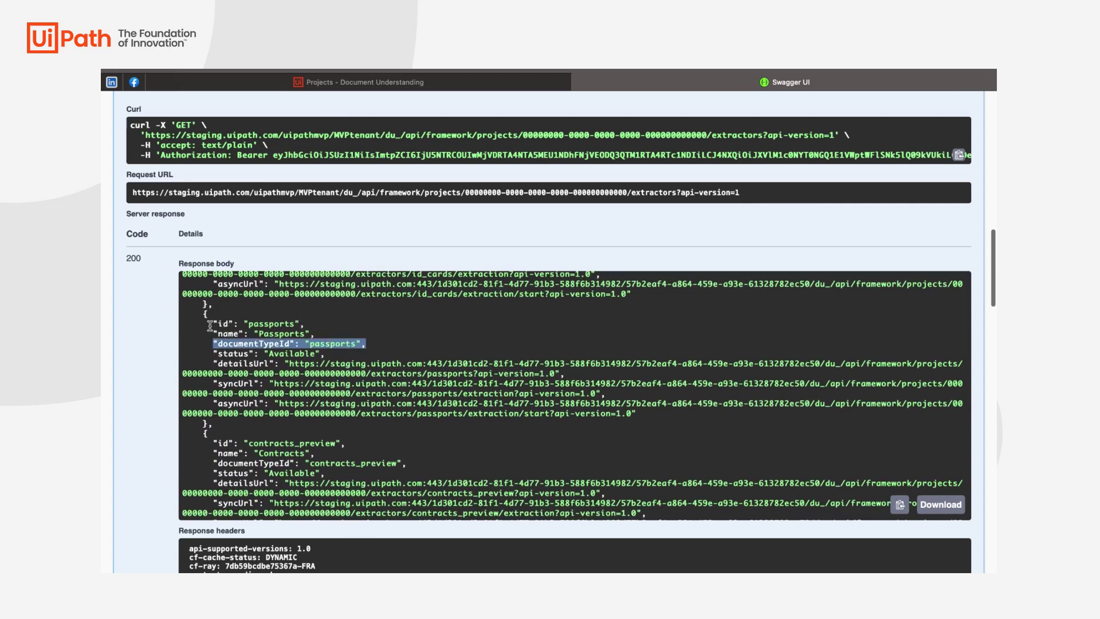
pyautogui.moveTo(207, 325); pyautogui.dragTo(298, 325)
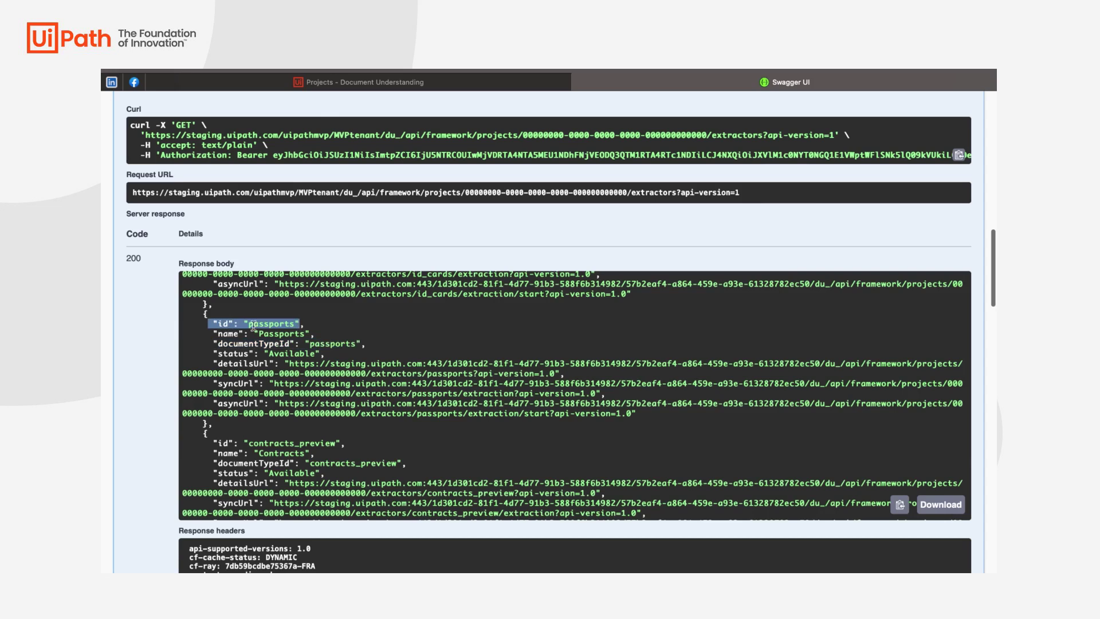
pyautogui.scroll(10, 338, 228)
pyautogui.scroll(3, 337, 228)
# - Send a synchronous extraction with extractorId passports and the pasted document ID
pyautogui.click(338, 228)
pyautogui.scroll(-5, 313, 319)
pyautogui.click(313, 338)
pyautogui.scroll(-3, 932, 185)
pyautogui.click(941, 188)
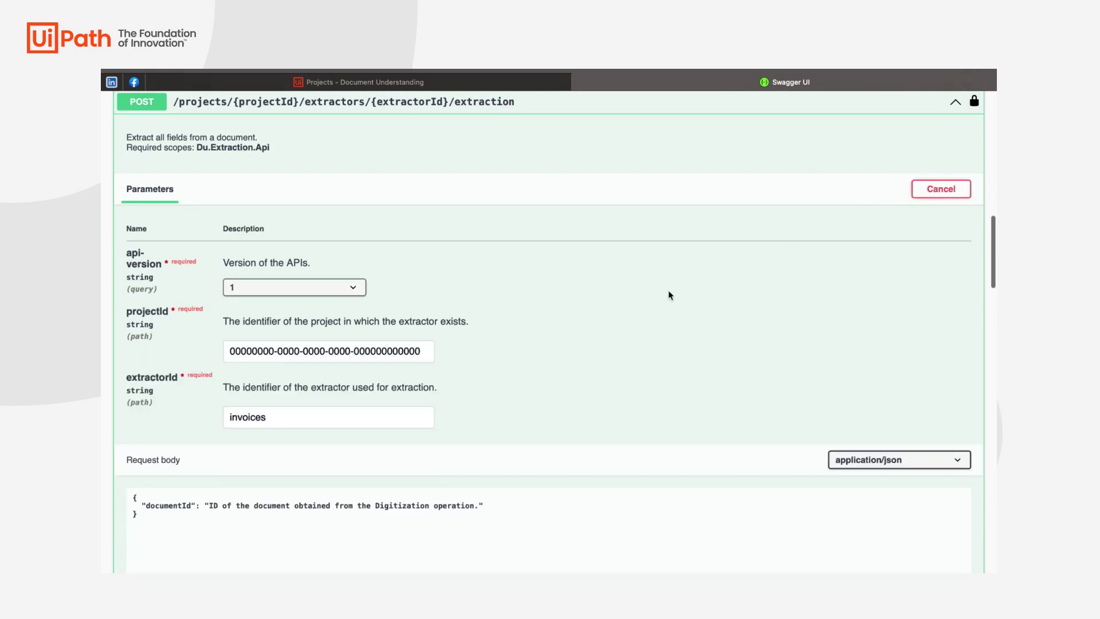
pyautogui.scroll(-2, 668, 294)
pyautogui.doubleClick(247, 271)
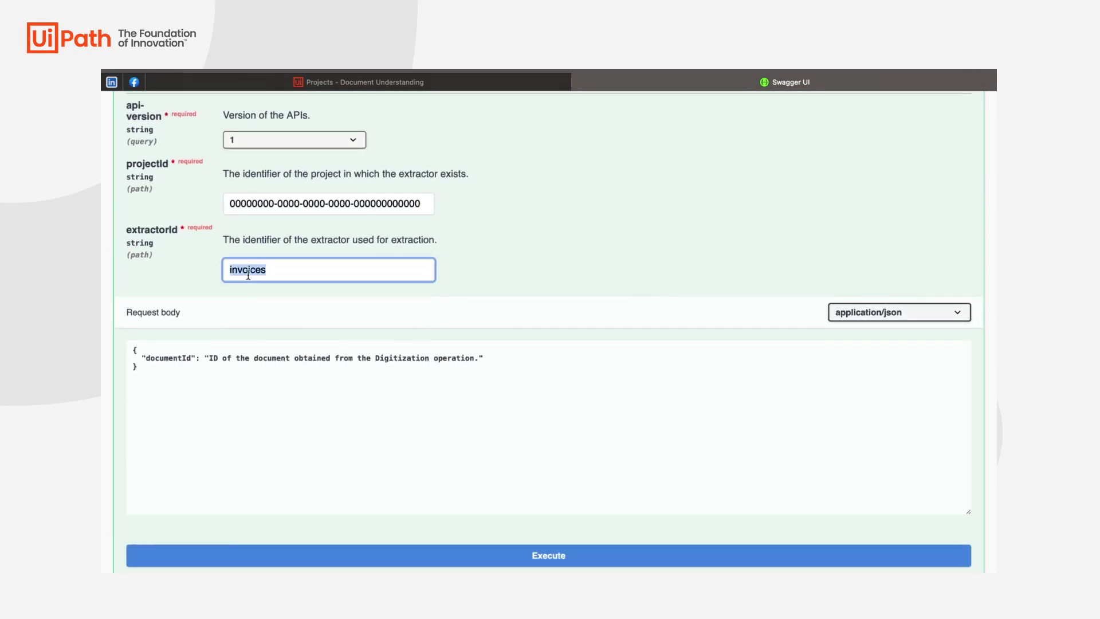
pyautogui.write('pa')
pyautogui.write('ssports')
pyautogui.moveTo(209, 357); pyautogui.dragTo(484, 360)
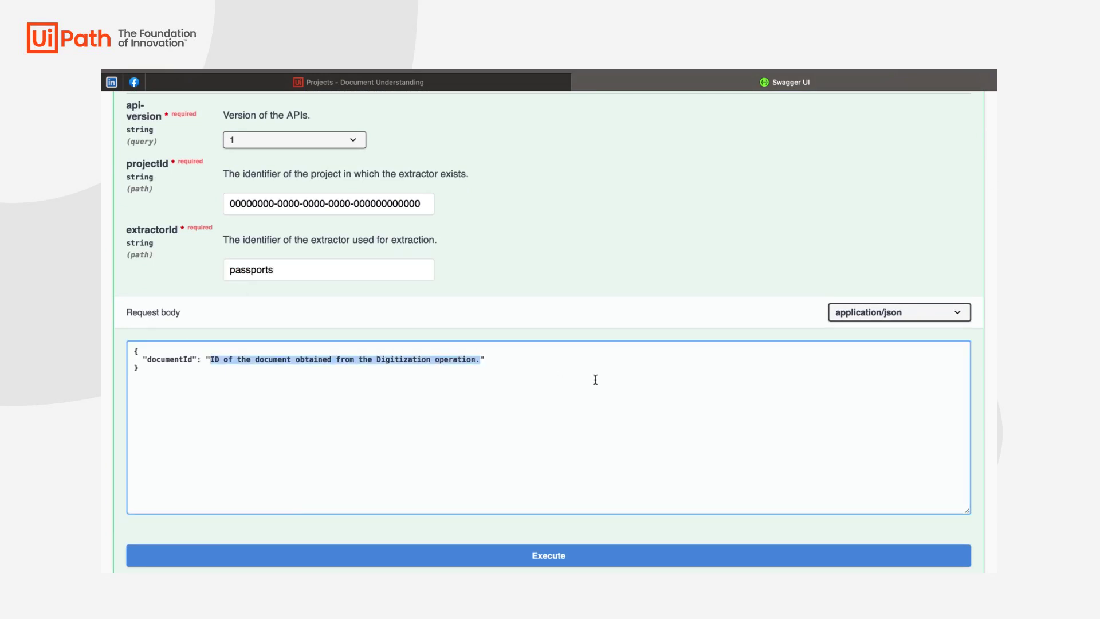
pyautogui.hotkey('ctrl', 'v')
pyautogui.scroll(-2, 595, 380)
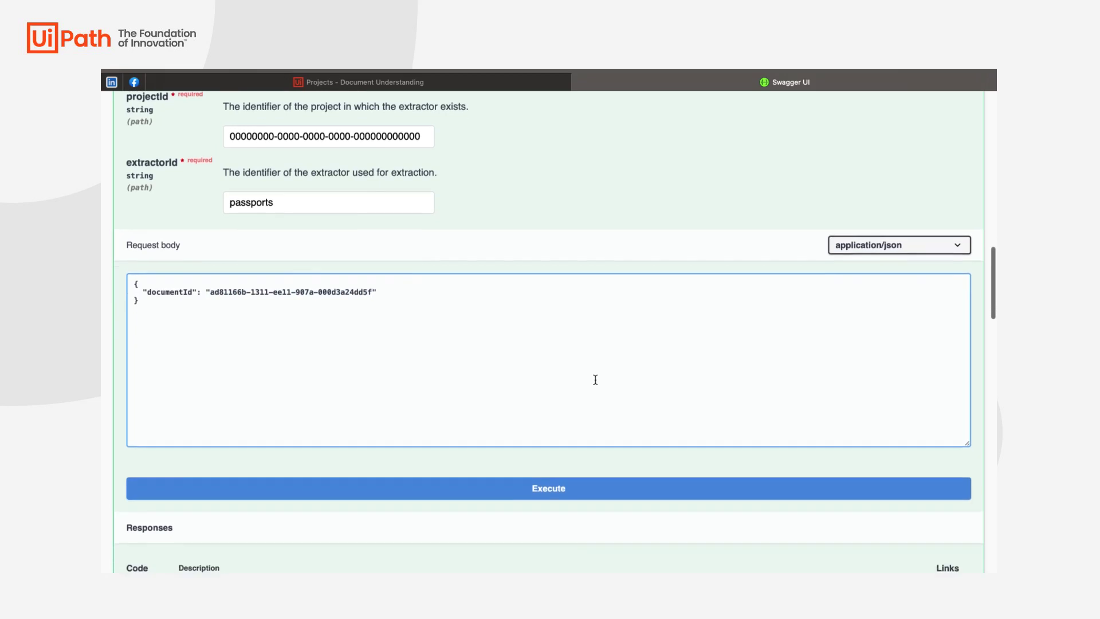
pyautogui.click(548, 485)
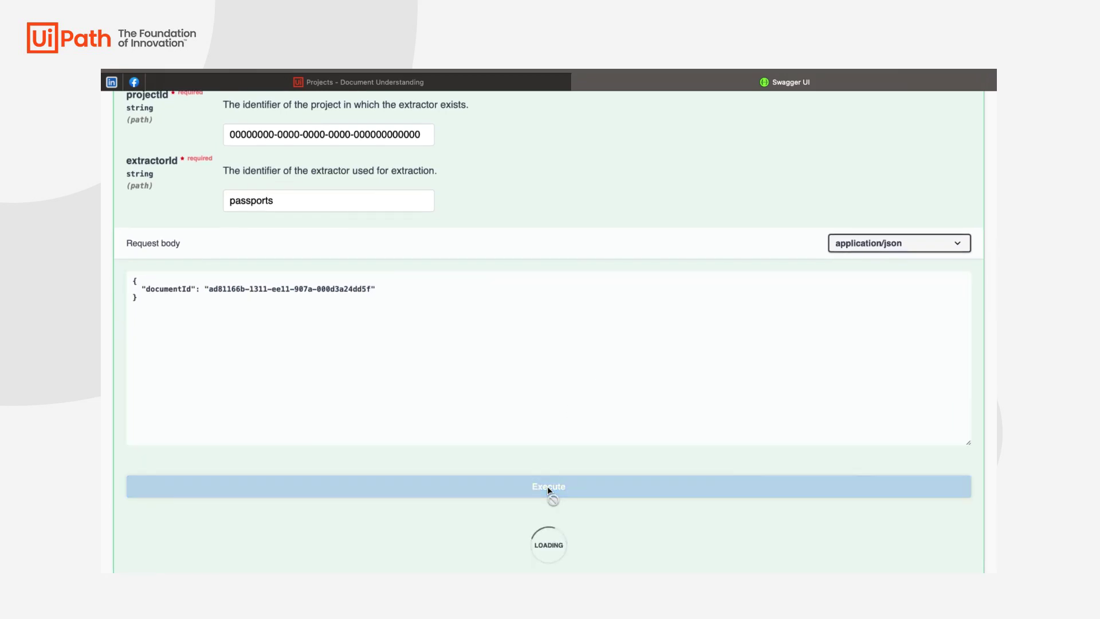
pyautogui.scroll(-5, 548, 488)
pyautogui.scroll(-5, 547, 488)
pyautogui.scroll(-1, 548, 488)
pyautogui.scroll(-3, 578, 375)
pyautogui.scroll(-2, 534, 378)
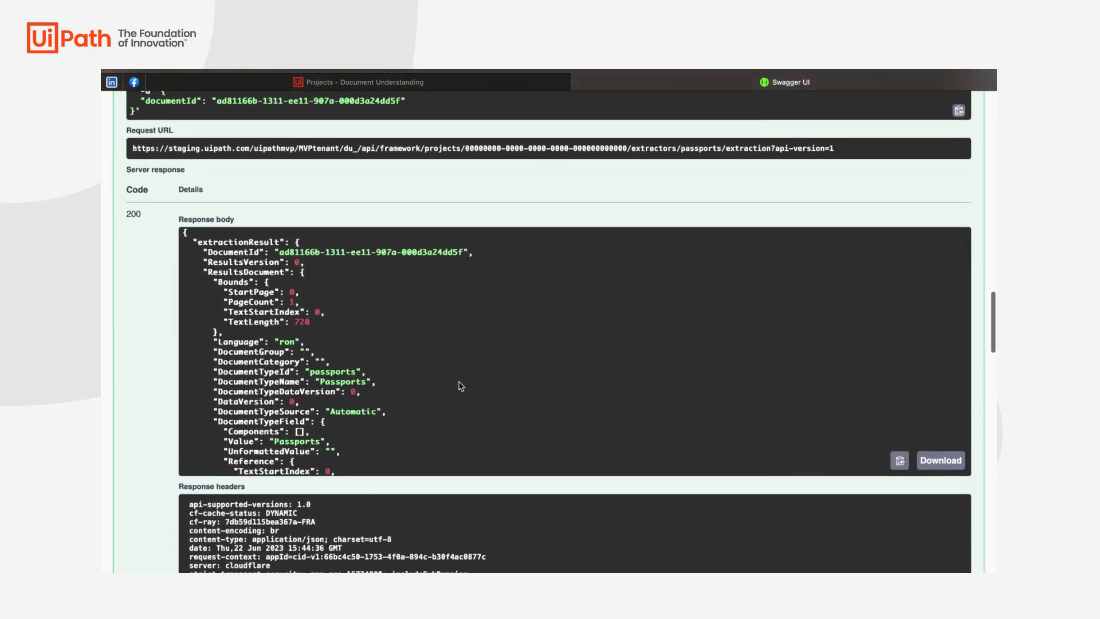
pyautogui.scroll(-2, 460, 387)
pyautogui.scroll(-1, 459, 387)
pyautogui.scroll(-3, 412, 332)
pyautogui.scroll(-2, 413, 332)
pyautogui.scroll(-1, 501, 350)
pyautogui.scroll(-1, 431, 351)
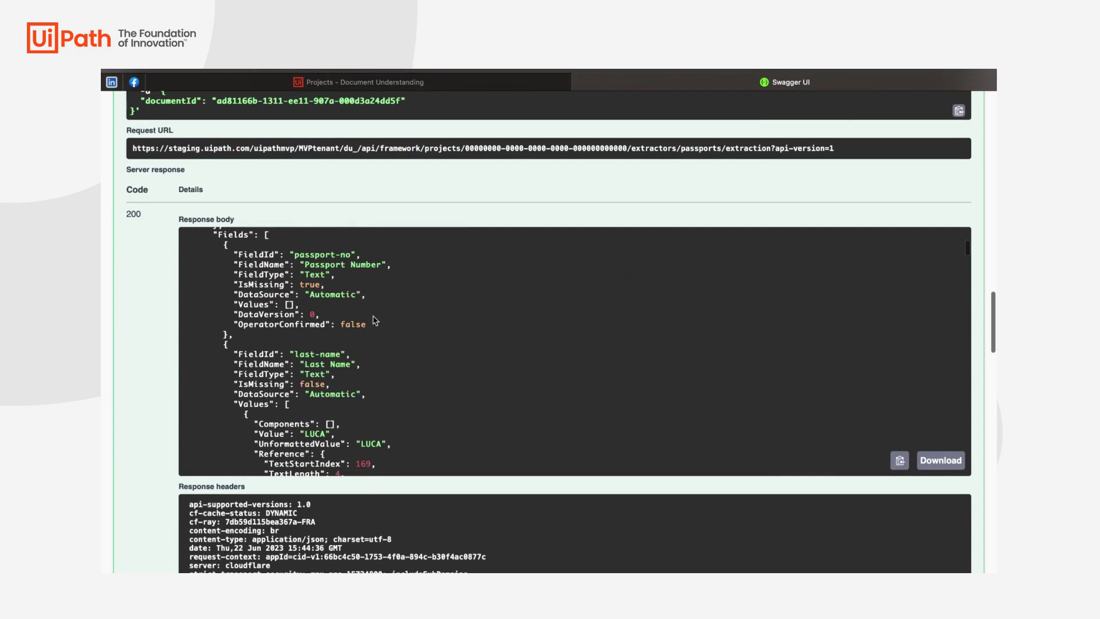
pyautogui.scroll(-1, 386, 315)
pyautogui.scroll(-2, 345, 326)
pyautogui.scroll(-2, 292, 336)
pyautogui.moveTo(252, 329); pyautogui.dragTo(390, 330)
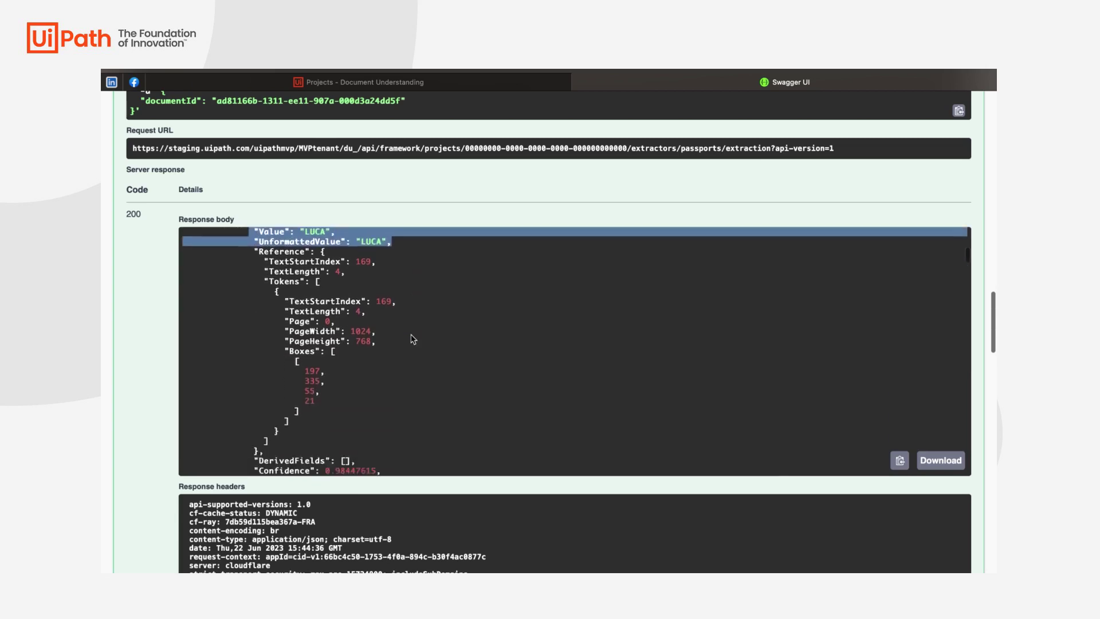
pyautogui.click(412, 339)
pyautogui.scroll(-5, 412, 339)
pyautogui.scroll(-3, 412, 339)
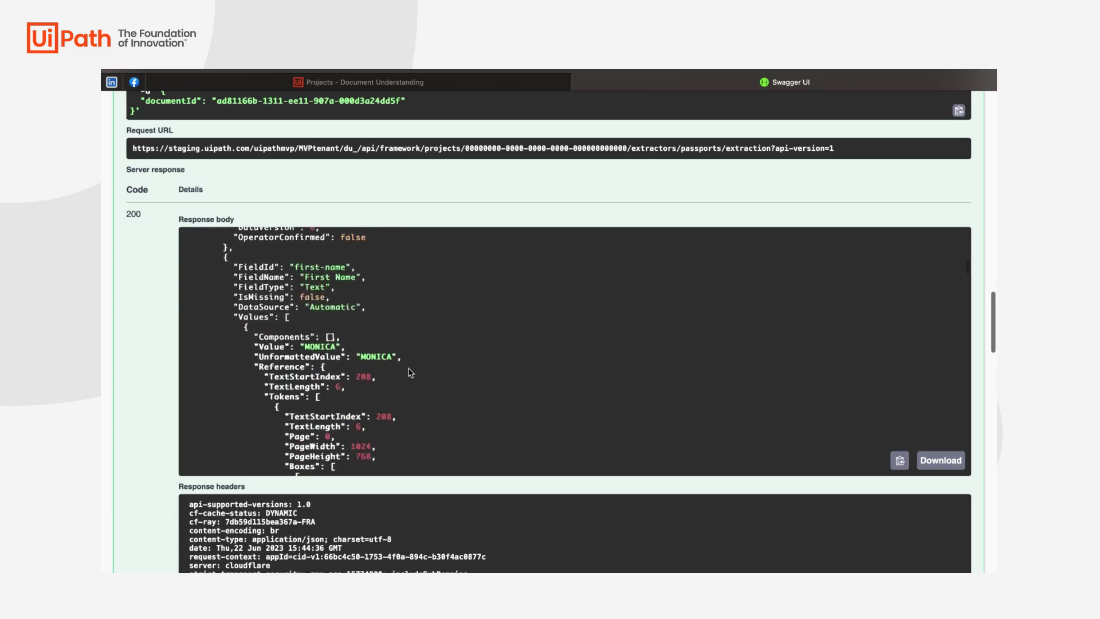
pyautogui.scroll(-2, 410, 372)
pyautogui.scroll(-2, 410, 373)
pyautogui.scroll(-2, 409, 372)
pyautogui.scroll(-1, 410, 373)
pyautogui.scroll(-1, 409, 372)
pyautogui.scroll(-1, 410, 373)
pyautogui.scroll(-1, 241, 367)
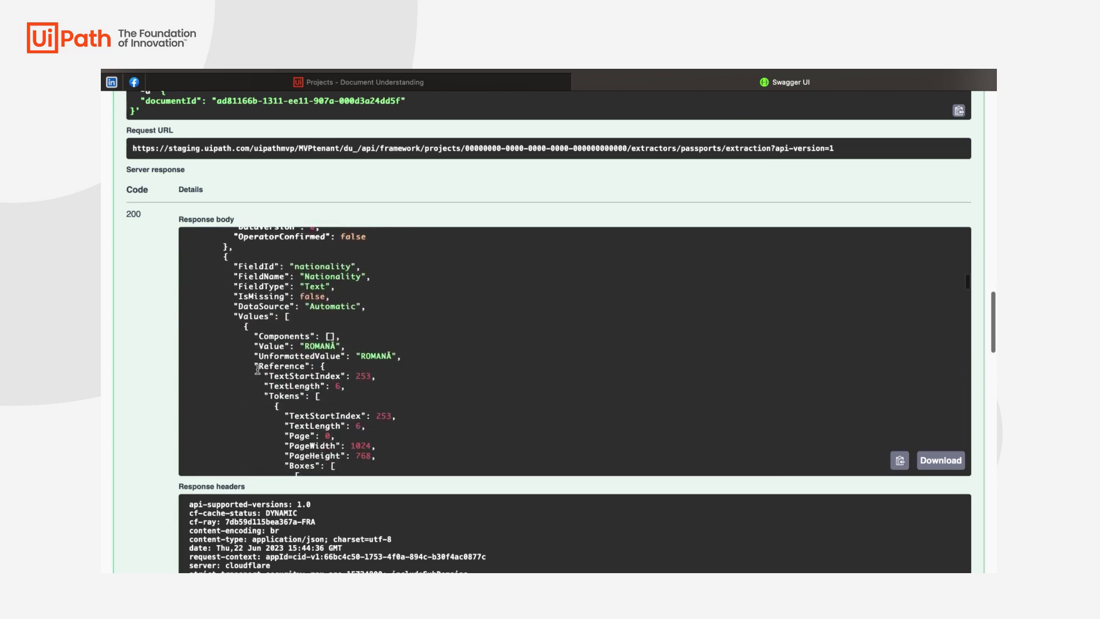